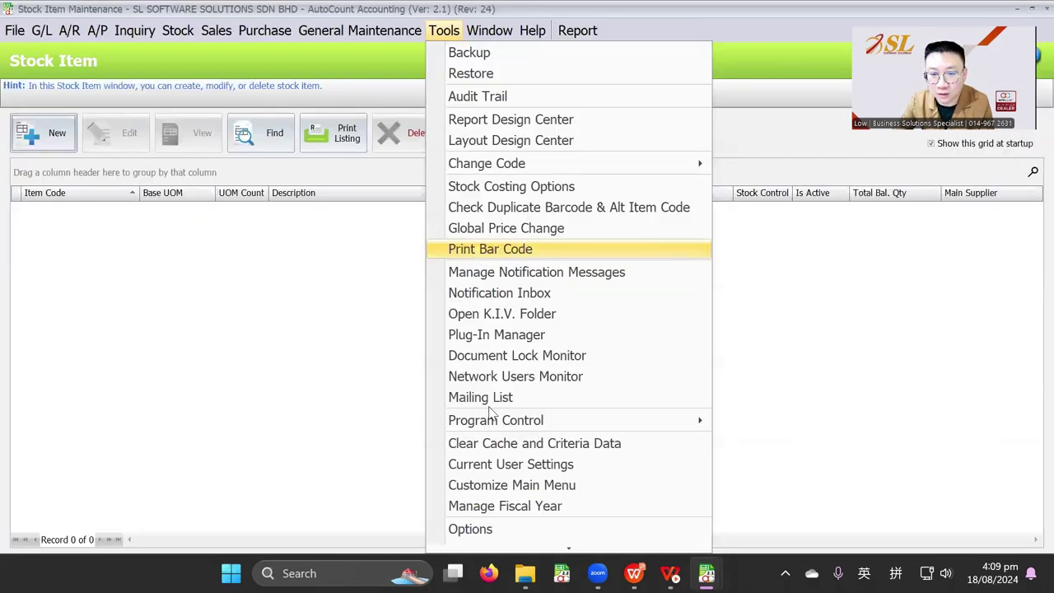
Enable the Basic Multi-UOM module in the program's module settings and save the change.
{"action": "mouse_move", "coordinate": [496, 425]}
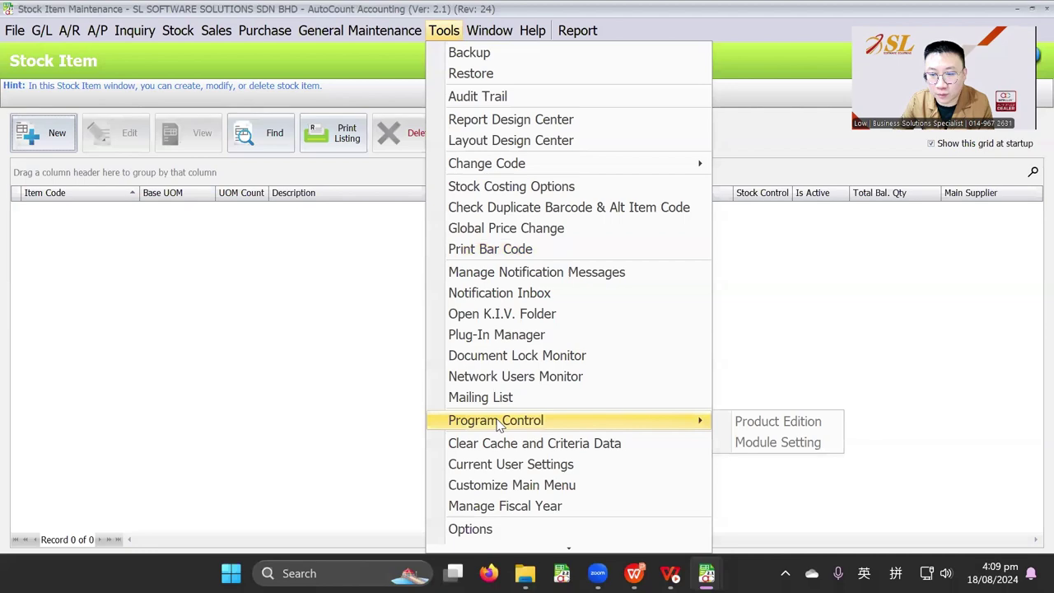
{"action": "left_click", "coordinate": [778, 442]}
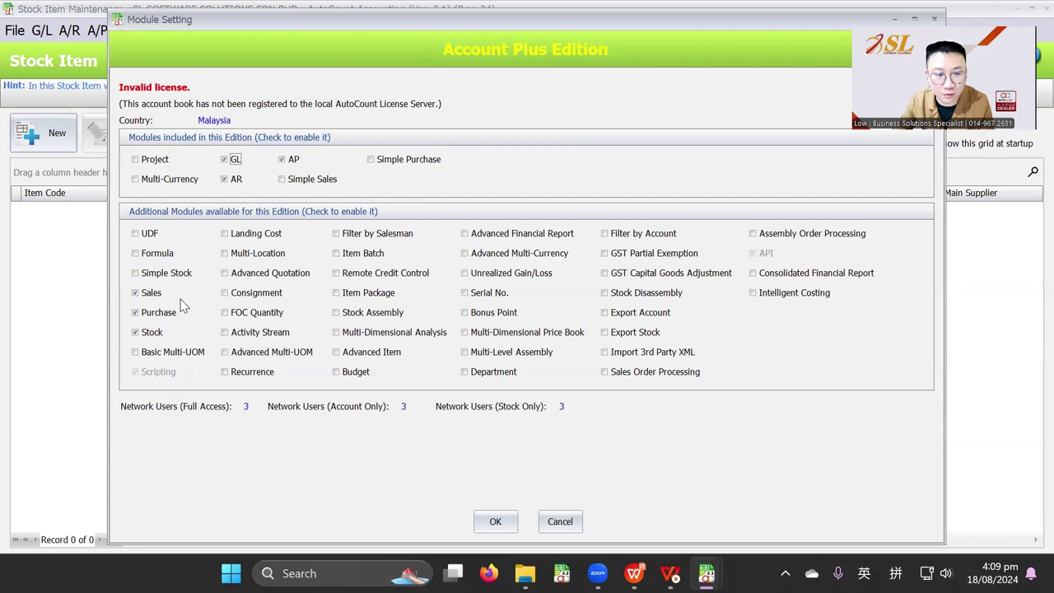
{"action": "left_click", "coordinate": [145, 355]}
{"action": "left_click", "coordinate": [497, 522]}
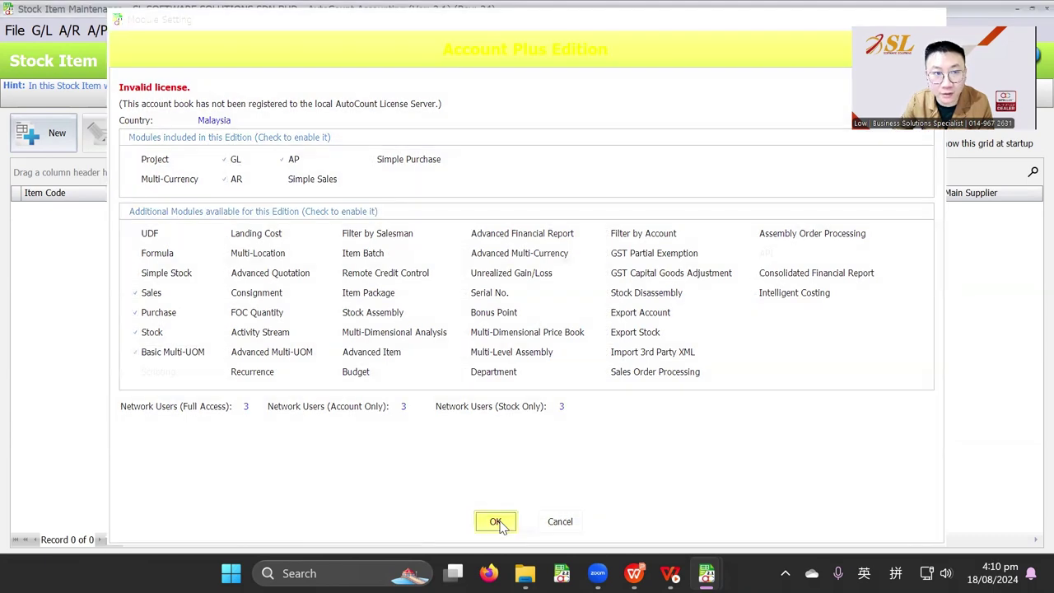
Create a new stock item with item code COLA and description COCA COLA.
{"action": "left_click", "coordinate": [66, 135]}
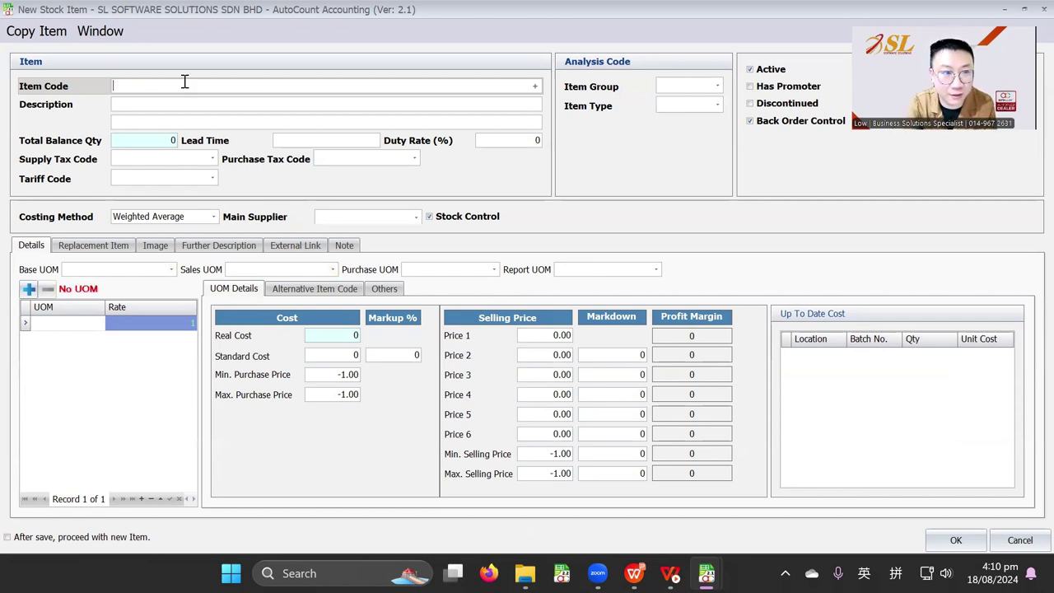
{"action": "type", "text": "COLA"}
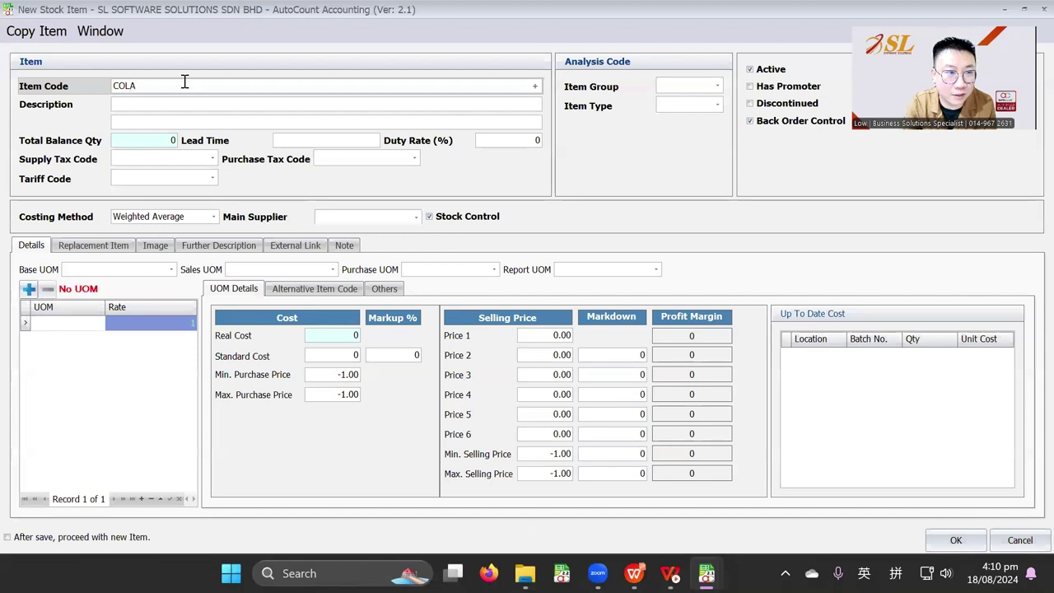
{"action": "left_click", "coordinate": [173, 100]}
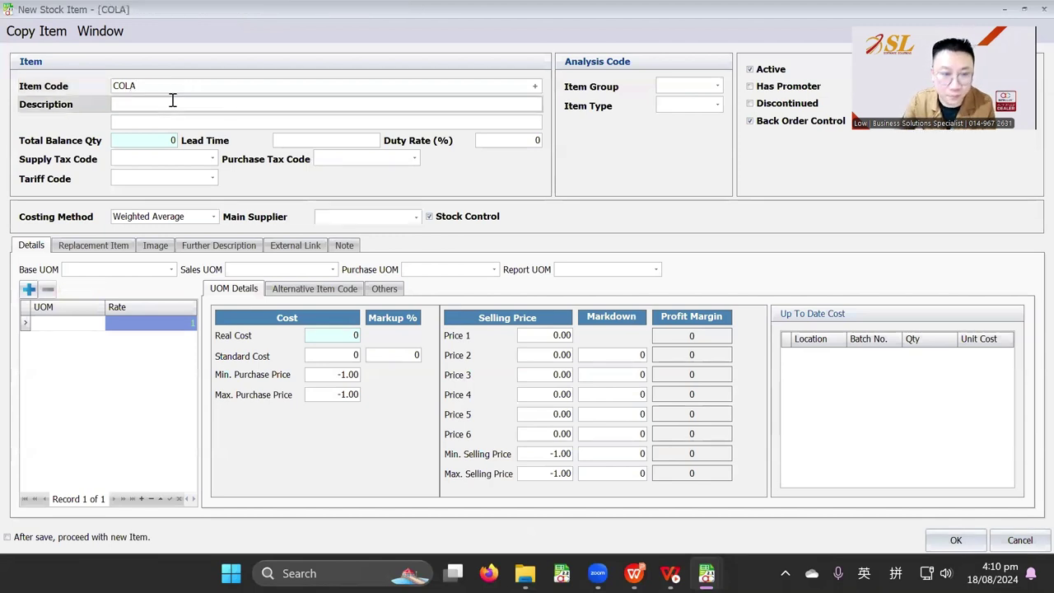
{"action": "type", "text": "COLA"}
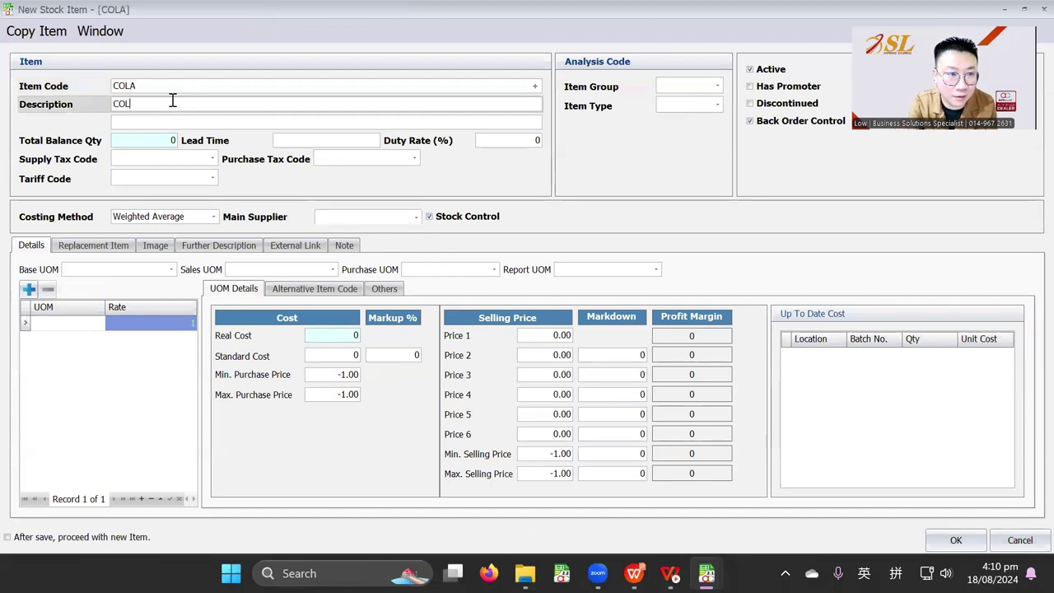
{"action": "key", "text": "BackSpace"}
{"action": "type", "text": "CA COLA"}
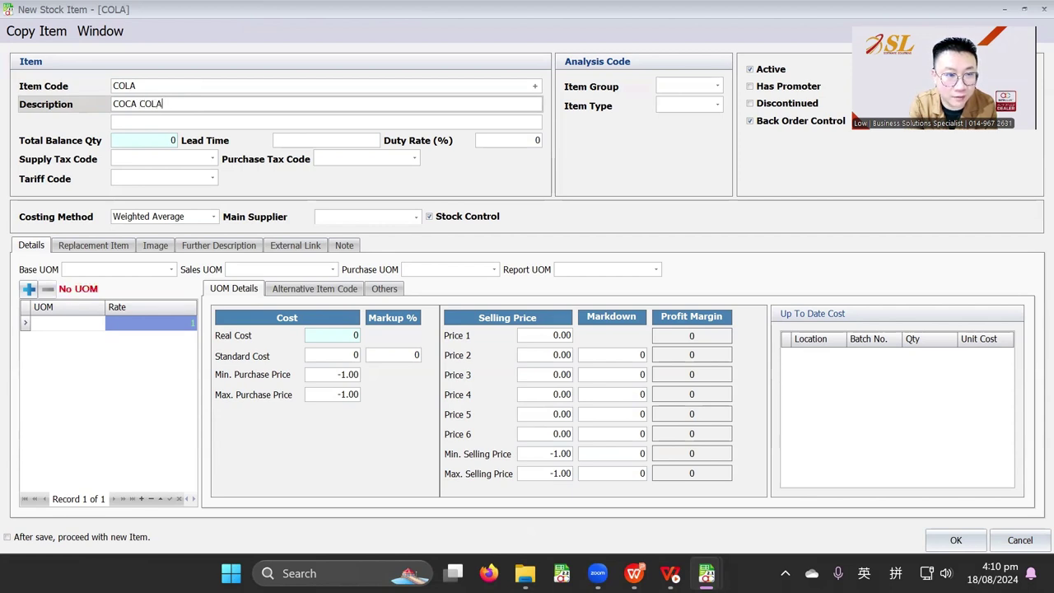
{"action": "key", "text": "Tab"}
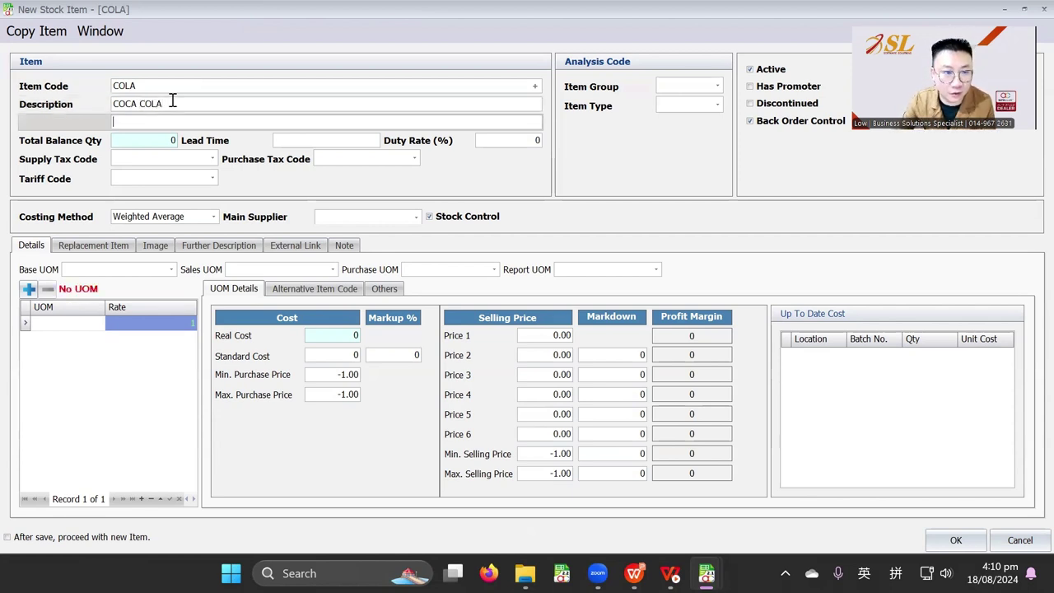
Enter CAN as the item's first unit of measure, with a rate of 1.
{"action": "left_click", "coordinate": [79, 324]}
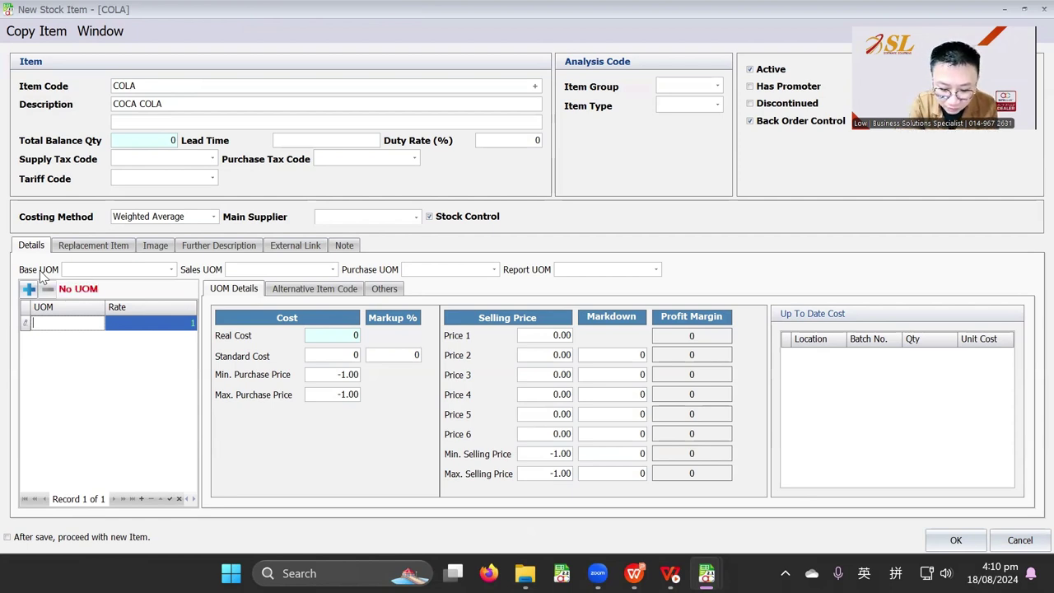
{"action": "type", "text": "CAN"}
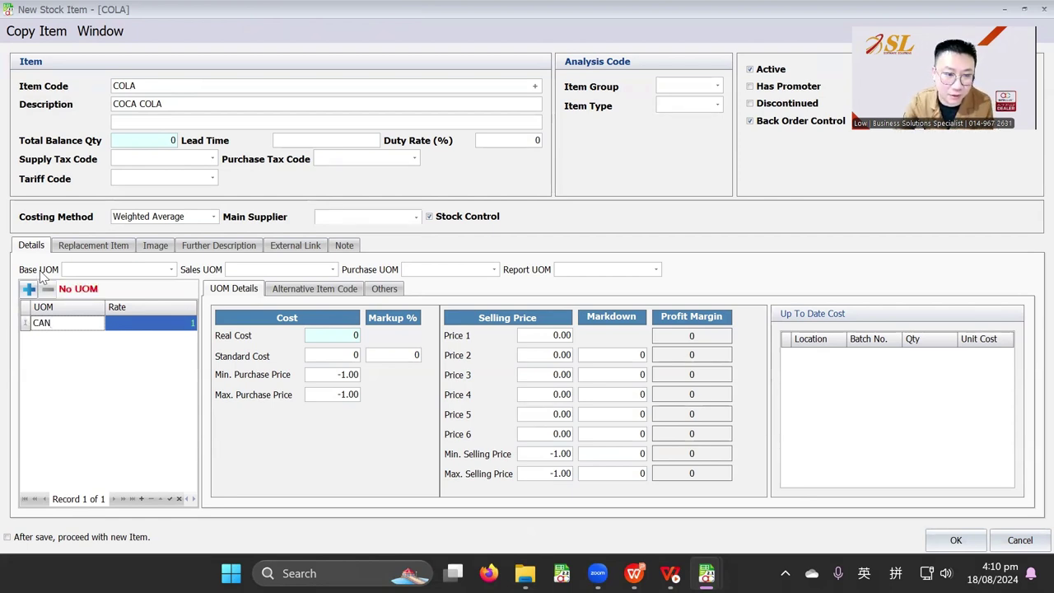
{"action": "left_click", "coordinate": [76, 372]}
Add a second unit of measure named CTN with a rate of 24.
{"action": "left_click", "coordinate": [27, 290]}
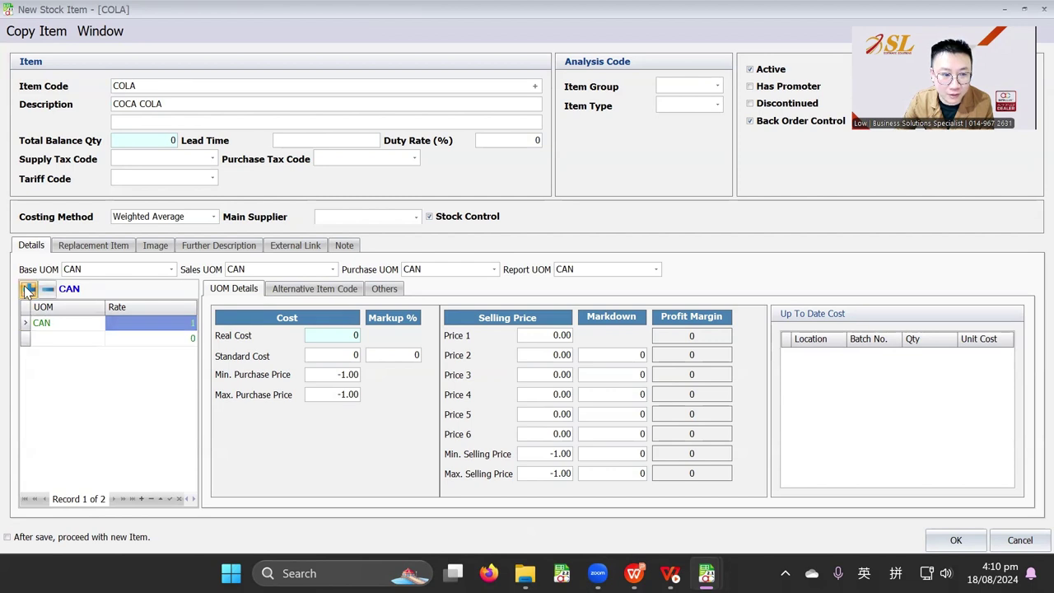
{"action": "type", "text": "CTN"}
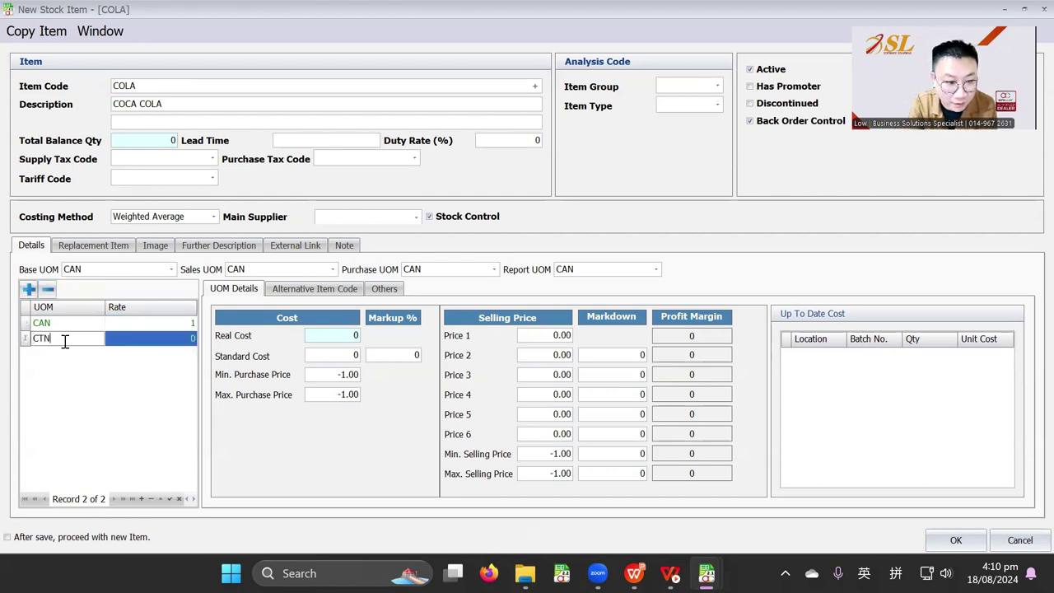
{"action": "left_click", "coordinate": [66, 346]}
{"action": "left_click", "coordinate": [140, 343]}
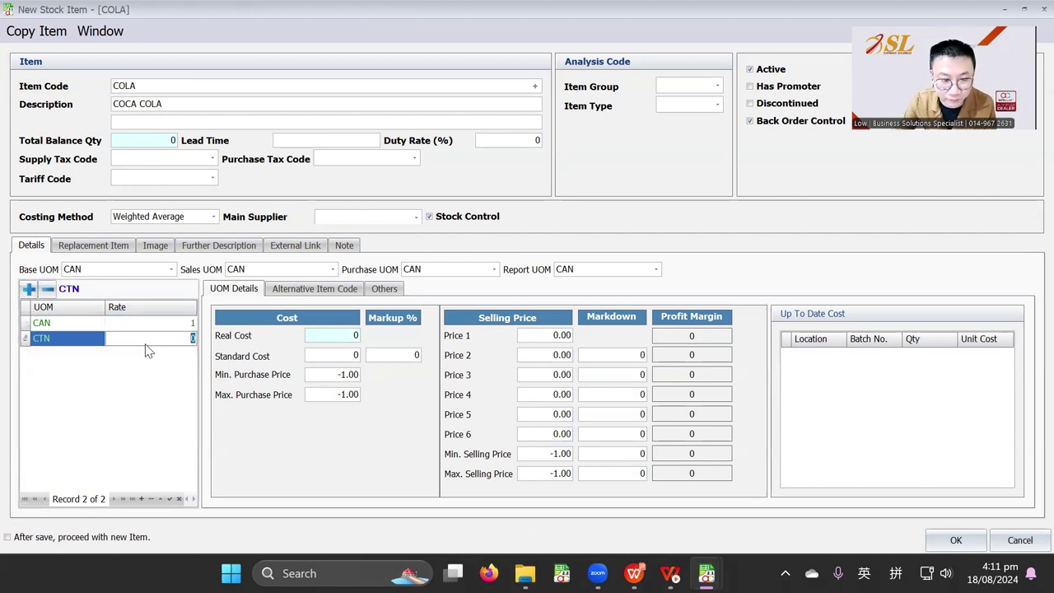
{"action": "type", "text": "24"}
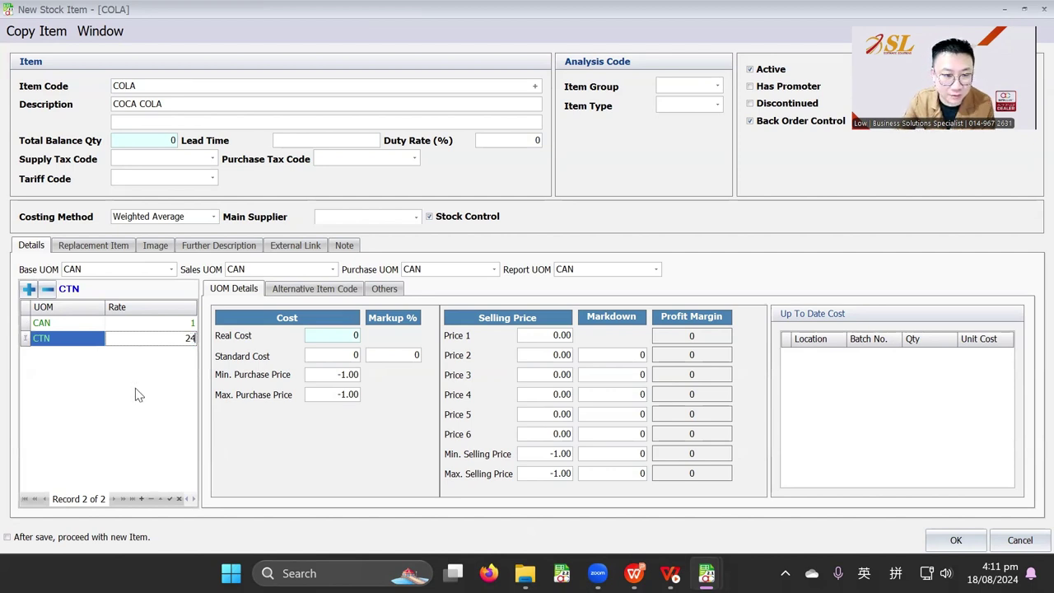
Add a third unit of measure named PALLET with a rate of 1920, checking the rate on the Multi-UOM presentation slide.
{"action": "left_click", "coordinate": [29, 289]}
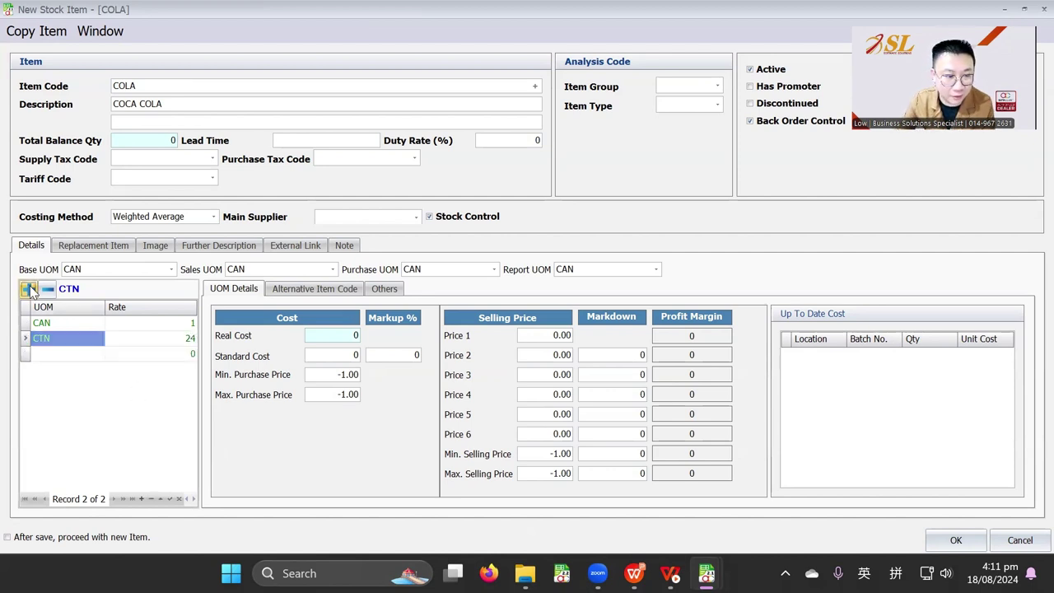
{"action": "left_click", "coordinate": [67, 355]}
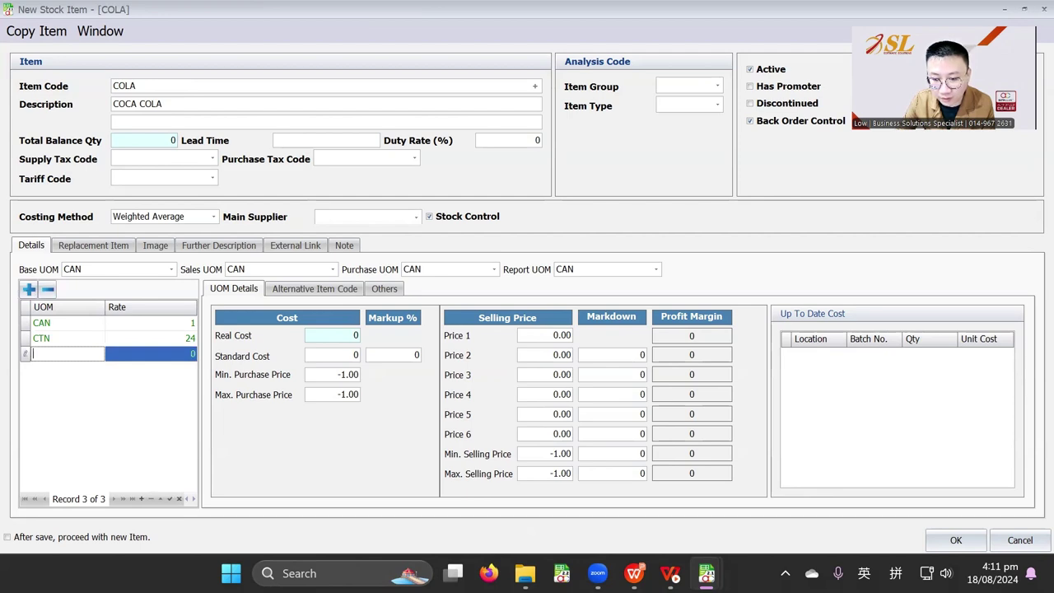
{"action": "mouse_move", "coordinate": [670, 573]}
{"action": "left_click", "coordinate": [676, 486]}
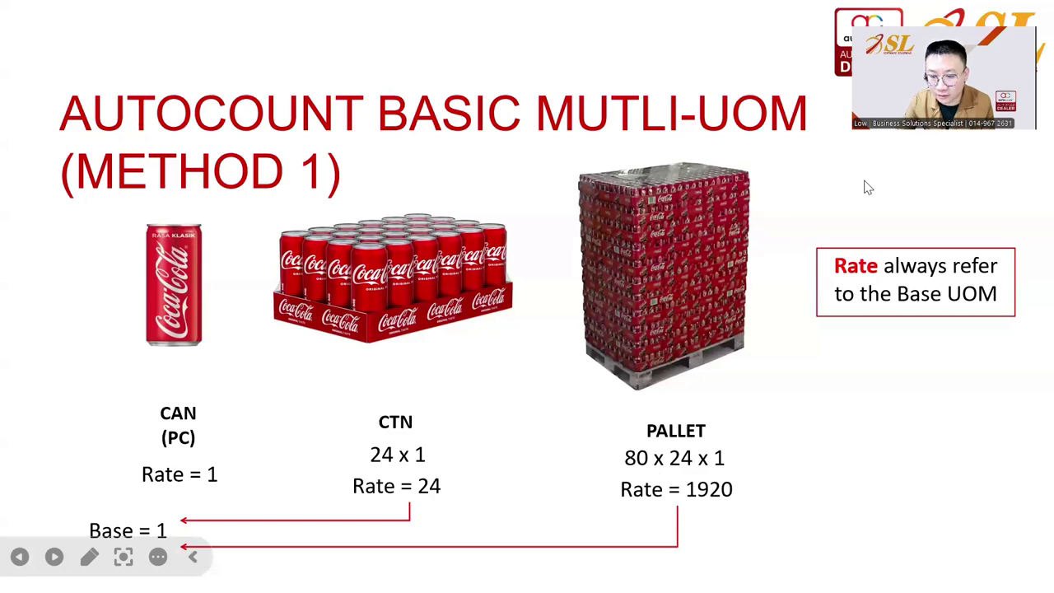
{"action": "key", "text": "alt+Tab"}
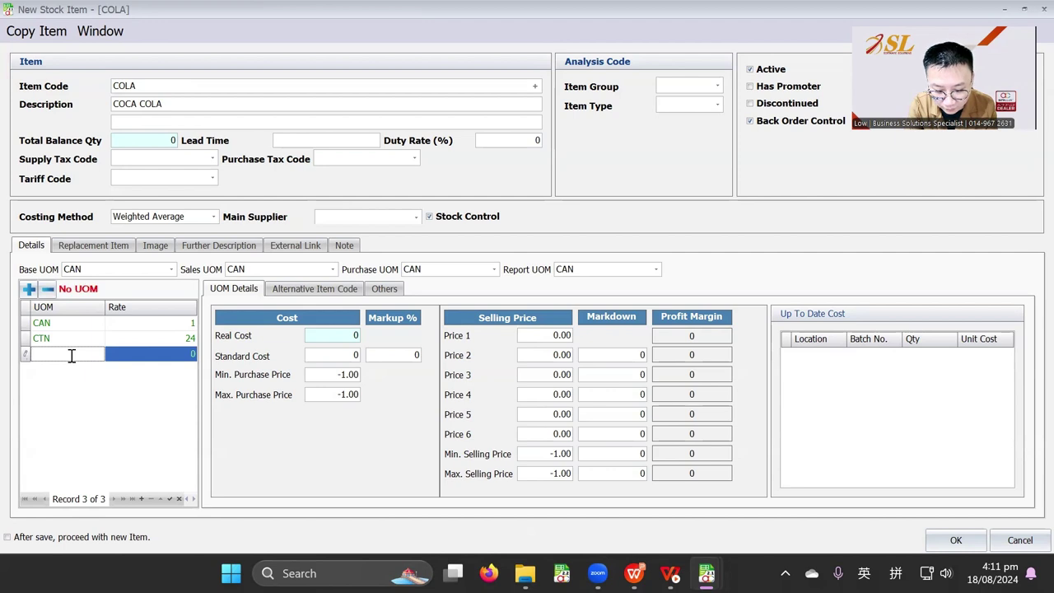
{"action": "type", "text": "PALLET"}
{"action": "key", "text": "Tab"}
{"action": "type", "text": "1980"}
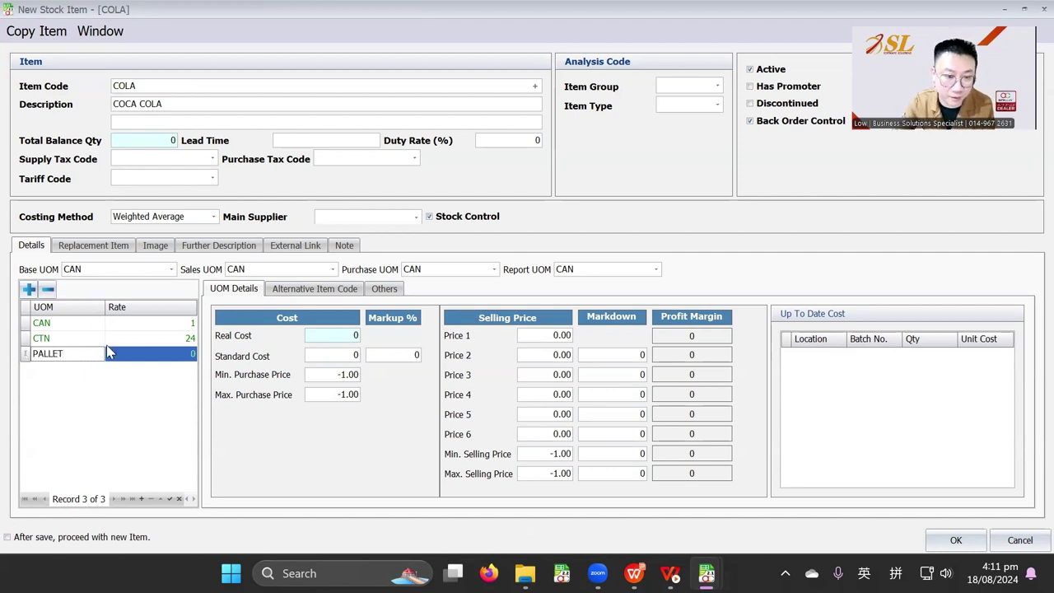
{"action": "key", "text": "Return"}
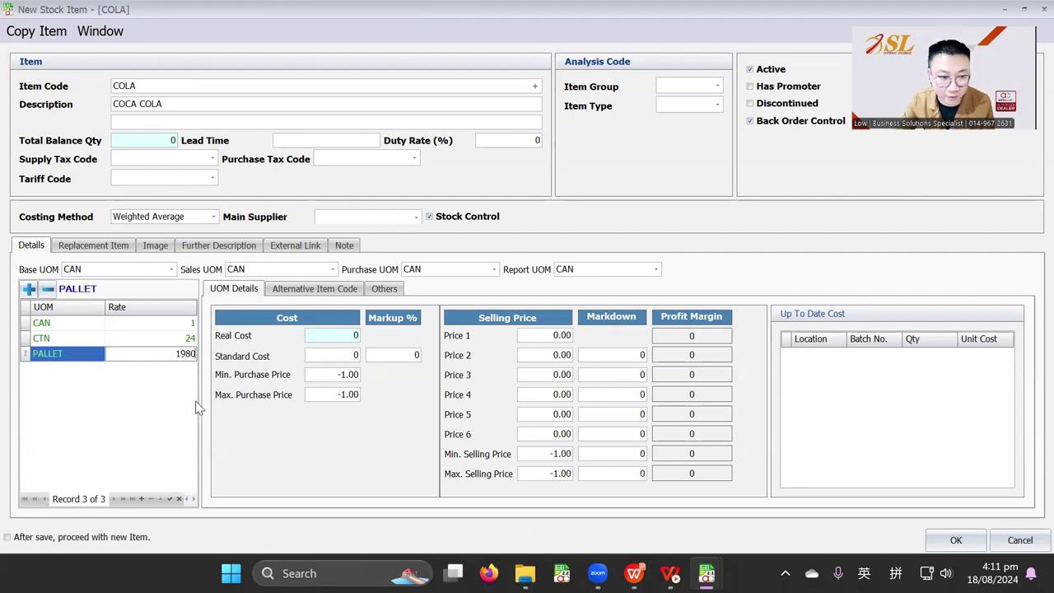
{"action": "left_click", "coordinate": [168, 354]}
{"action": "type", "text": "192"}
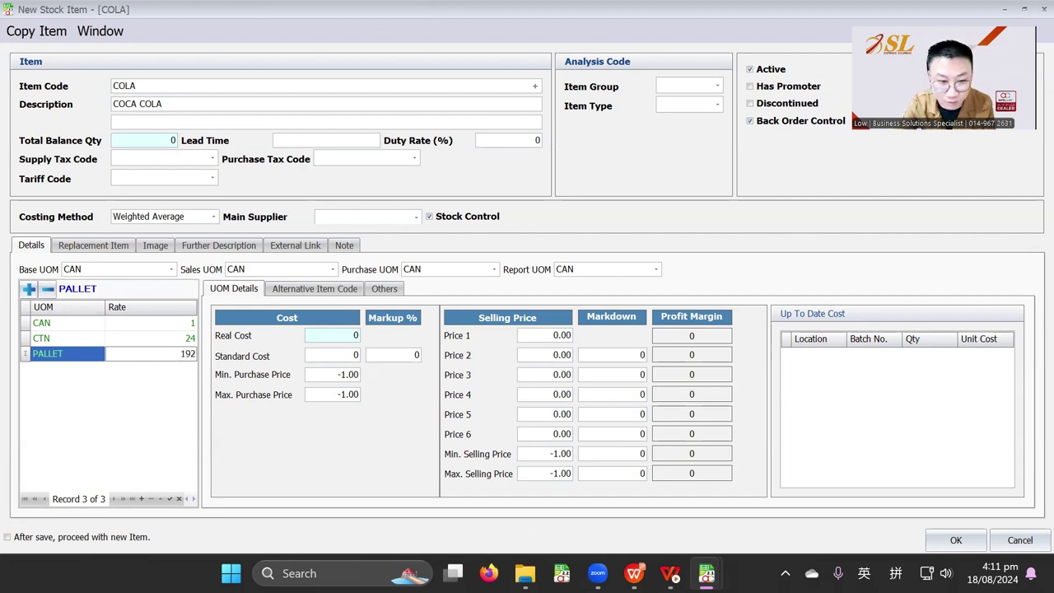
{"action": "type", "text": "0"}
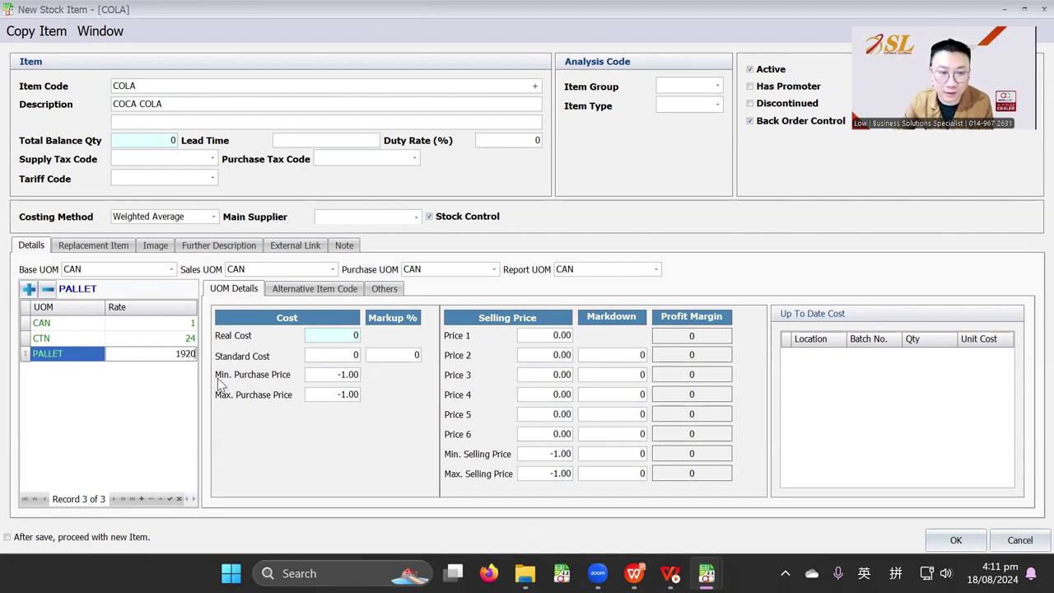
Go through the item's unit rows and set the selling Price 1 of the CAN unit to 1.
{"action": "left_click", "coordinate": [149, 339]}
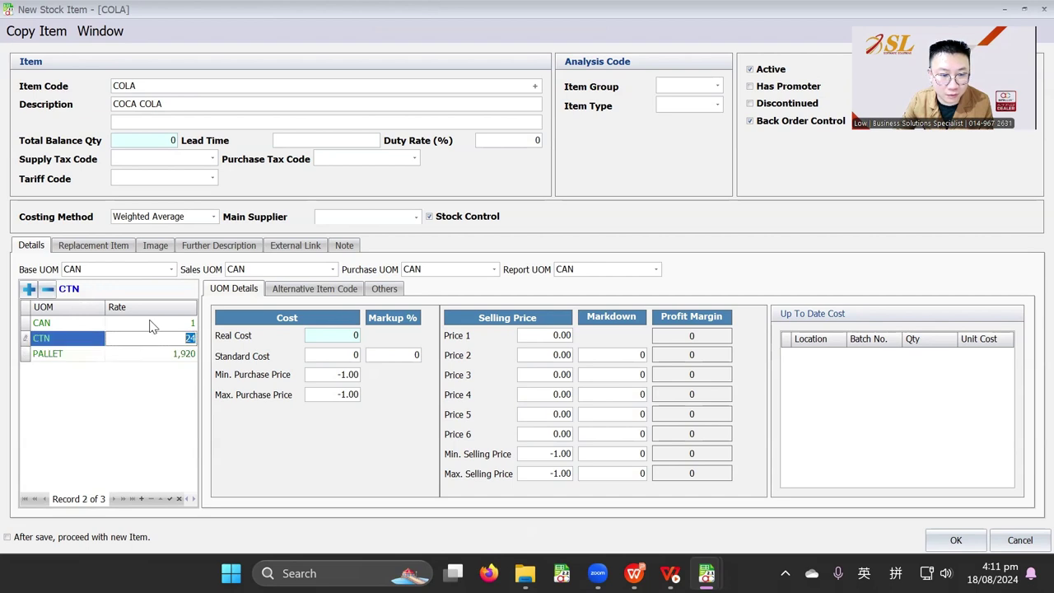
{"action": "left_click", "coordinate": [150, 322]}
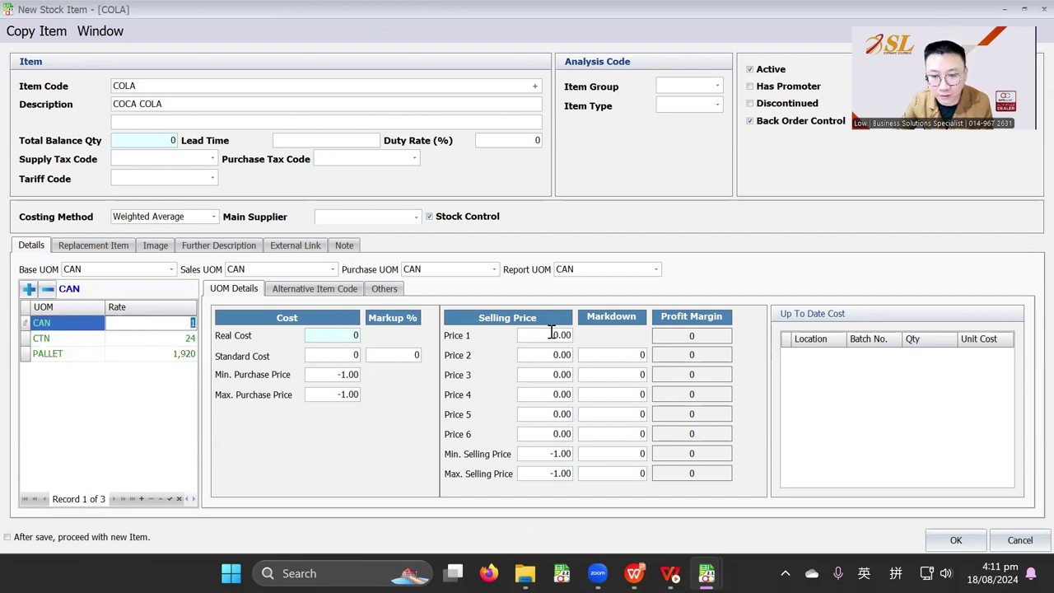
{"action": "left_click", "coordinate": [554, 335]}
{"action": "left_click", "coordinate": [90, 339]}
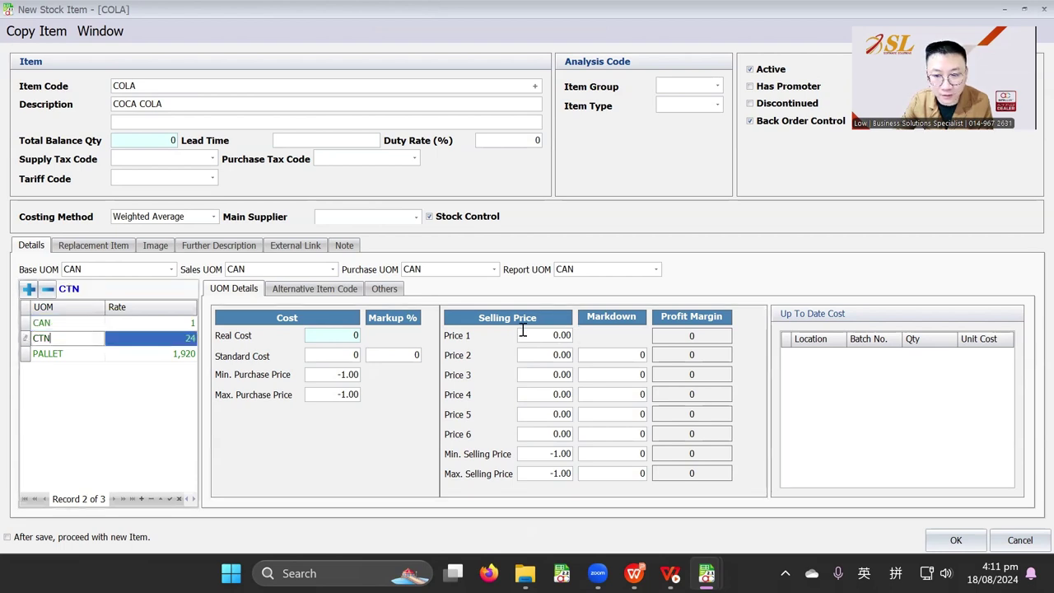
{"action": "left_click", "coordinate": [153, 354]}
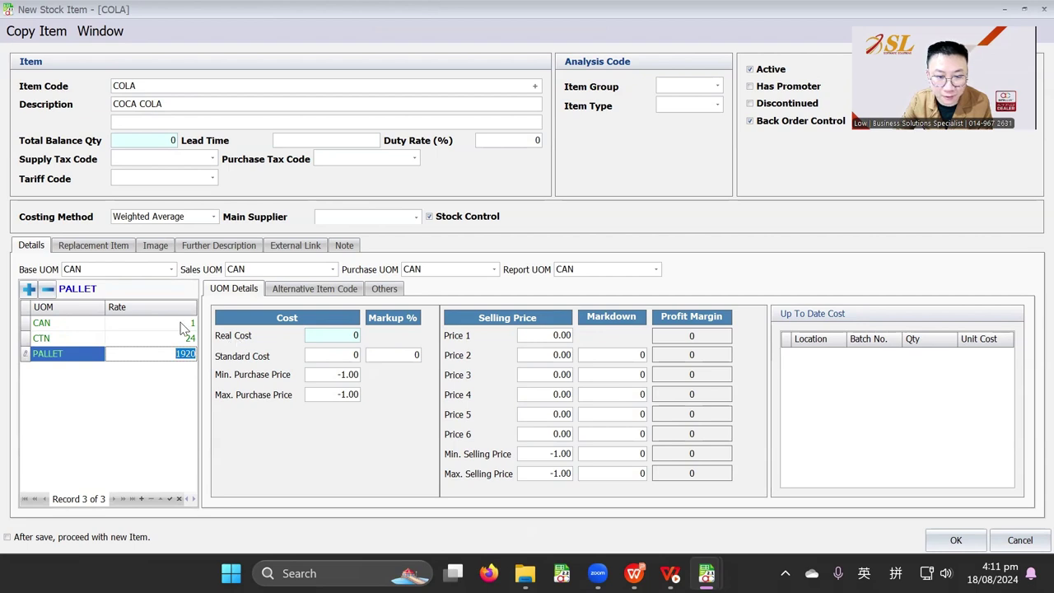
{"action": "left_click", "coordinate": [568, 335]}
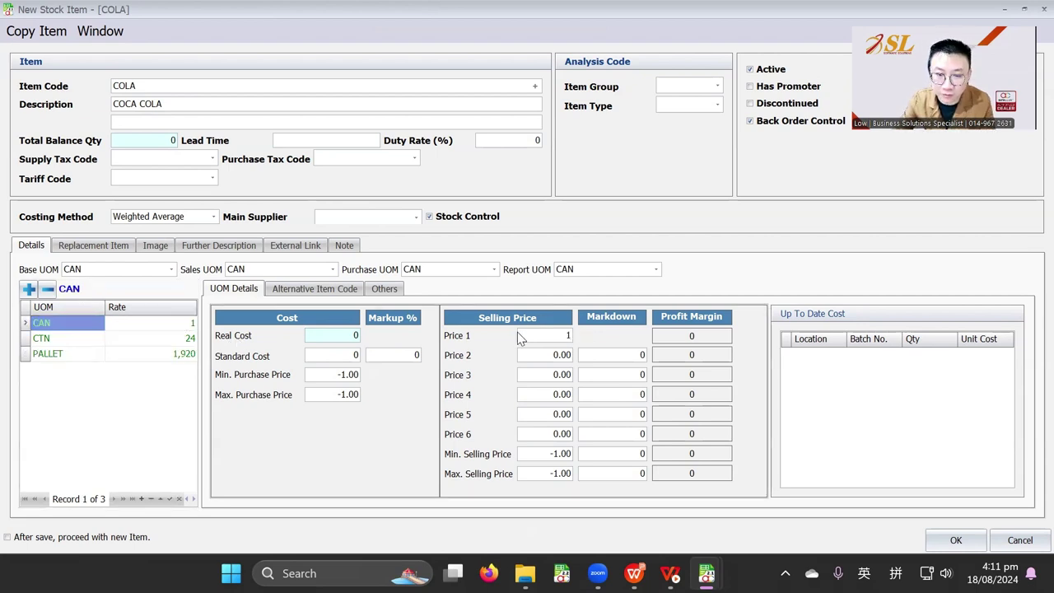
Set the selling Price 1 of the CTN unit to 20.
{"action": "left_click", "coordinate": [102, 338]}
{"action": "left_click", "coordinate": [567, 335]}
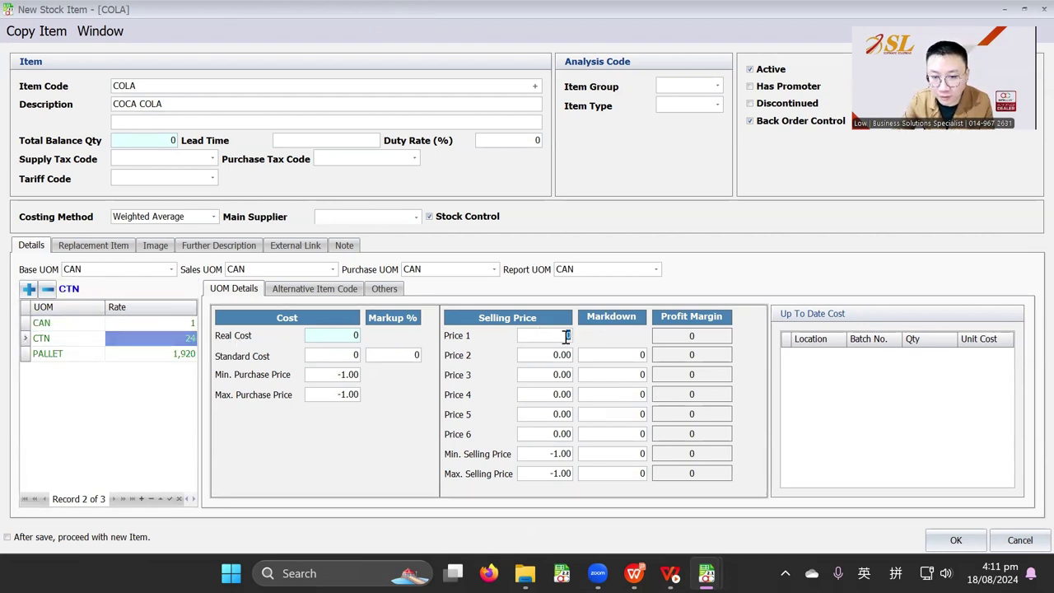
{"action": "type", "text": "20"}
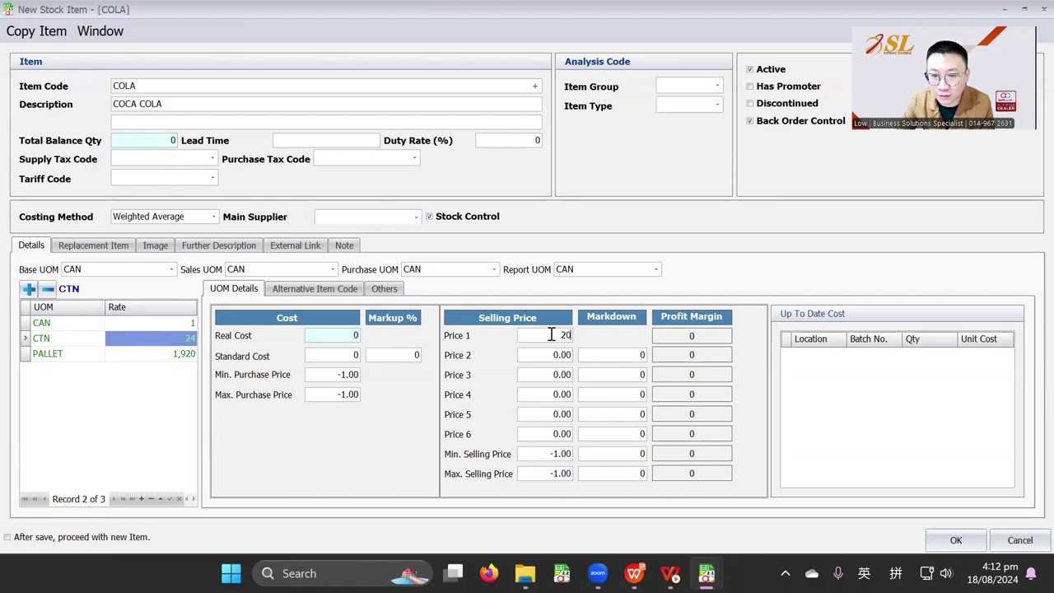
Set the selling Price 1 of the PALLET unit to 1,800 and review the prices of all three units.
{"action": "left_click", "coordinate": [118, 353]}
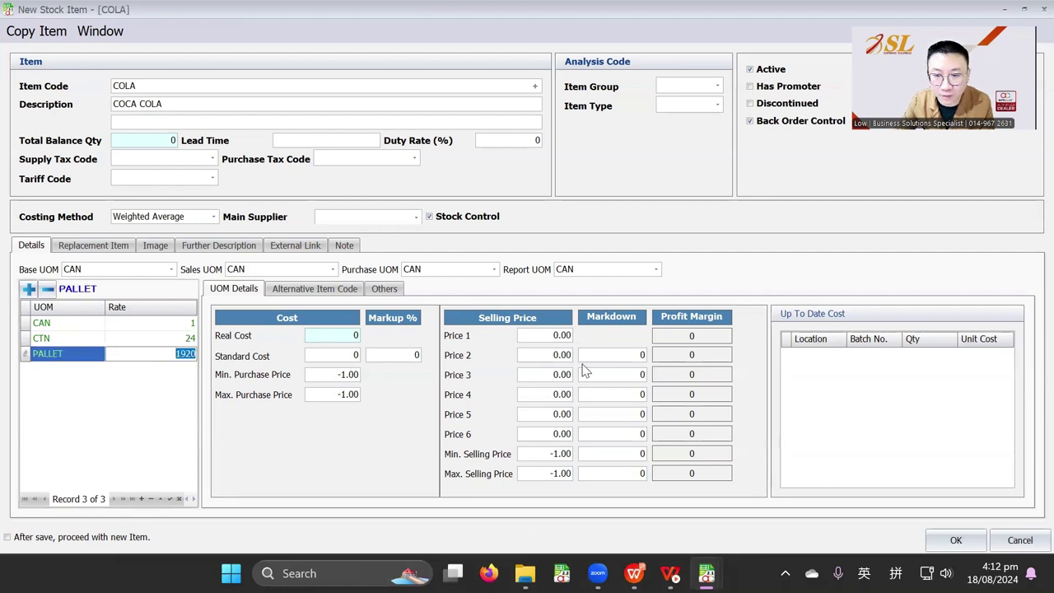
{"action": "left_click", "coordinate": [551, 335]}
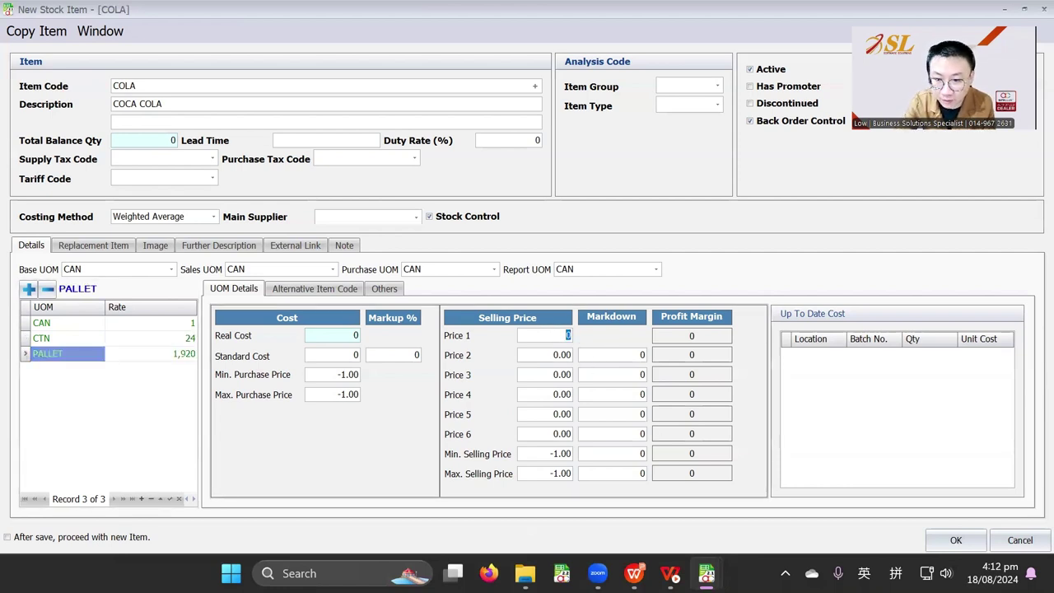
{"action": "left_click", "coordinate": [171, 340]}
{"action": "left_click", "coordinate": [172, 323]}
{"action": "left_click", "coordinate": [170, 341]}
{"action": "left_click", "coordinate": [168, 353]}
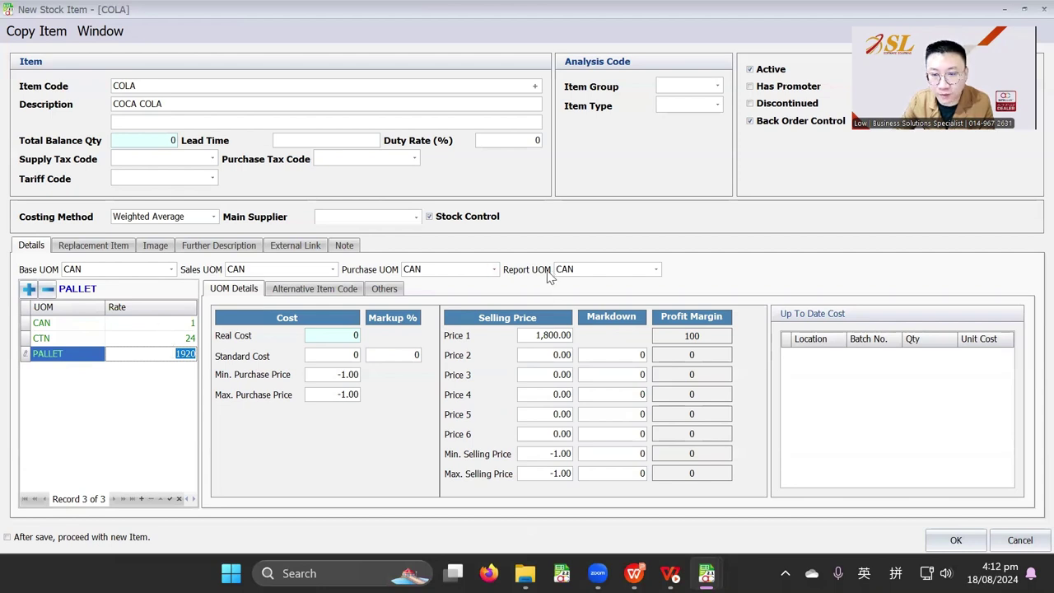
Set both the Report UOM and the Purchase UOM of the COLA item to CTN.
{"action": "left_click", "coordinate": [588, 269]}
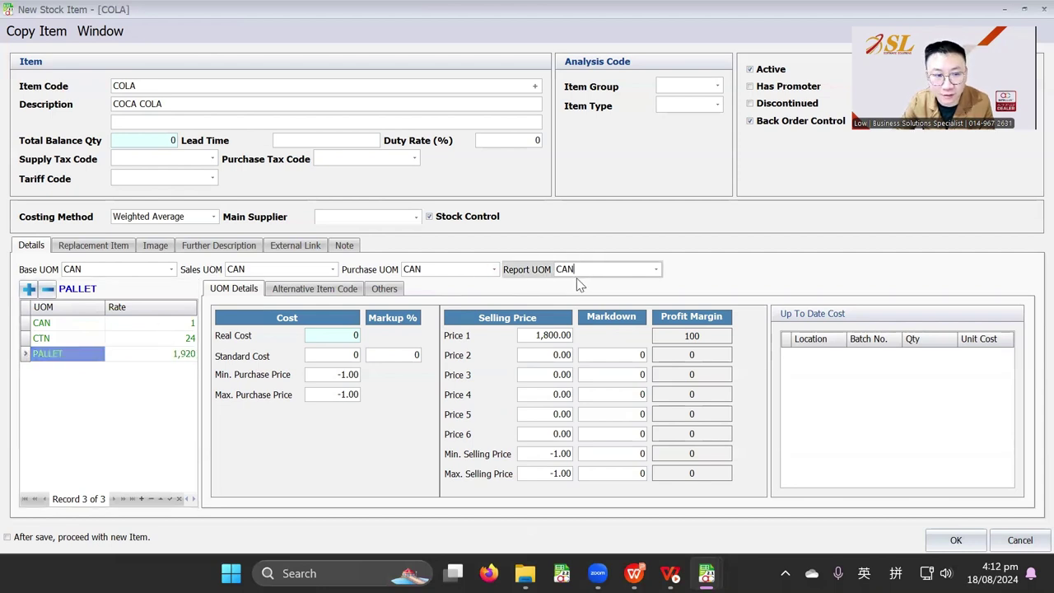
{"action": "left_click", "coordinate": [656, 269]}
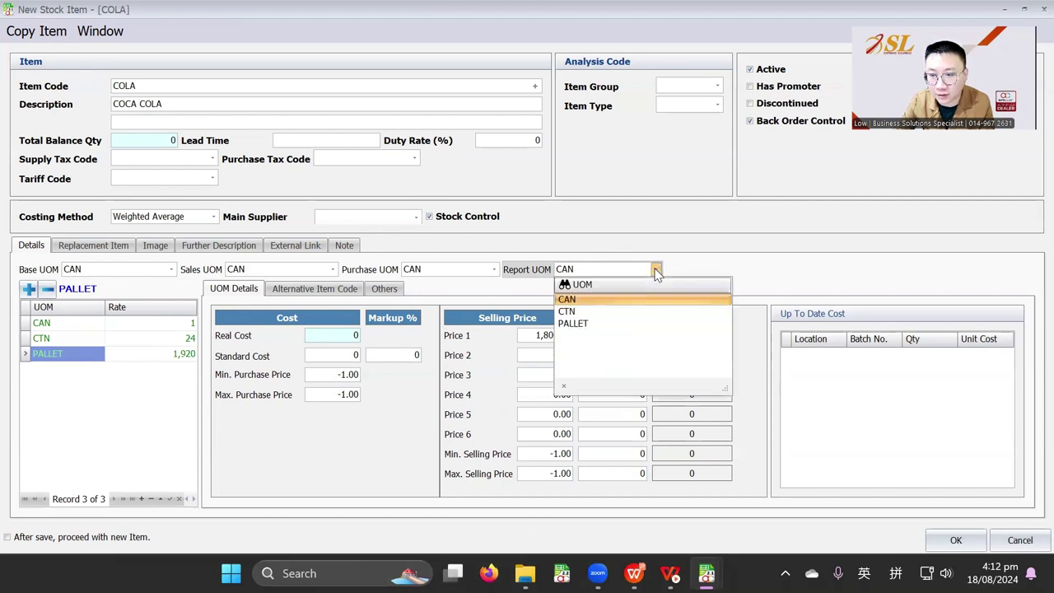
{"action": "left_click", "coordinate": [613, 313]}
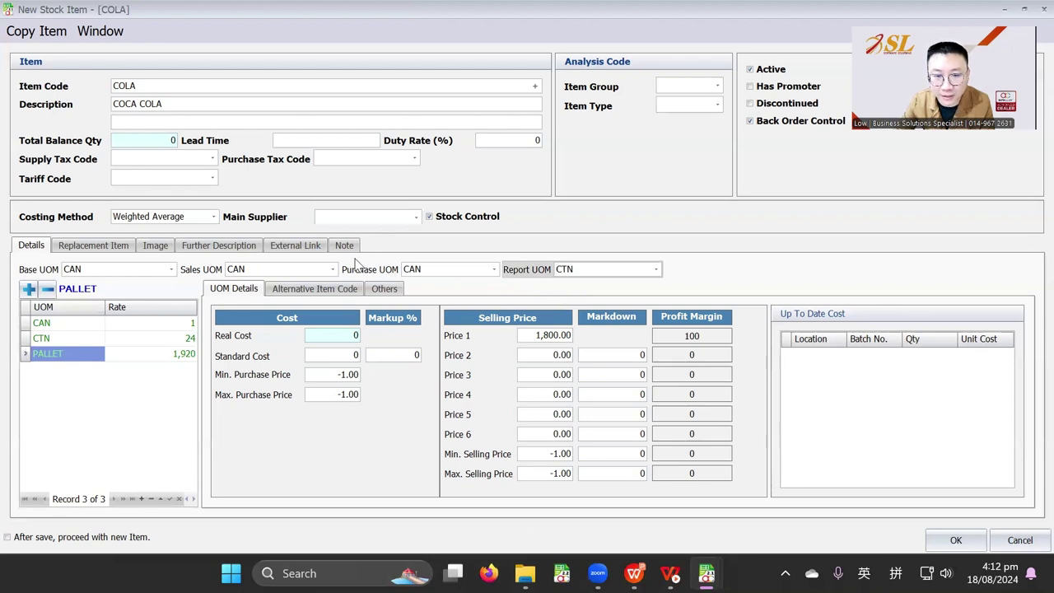
{"action": "left_click", "coordinate": [495, 270]}
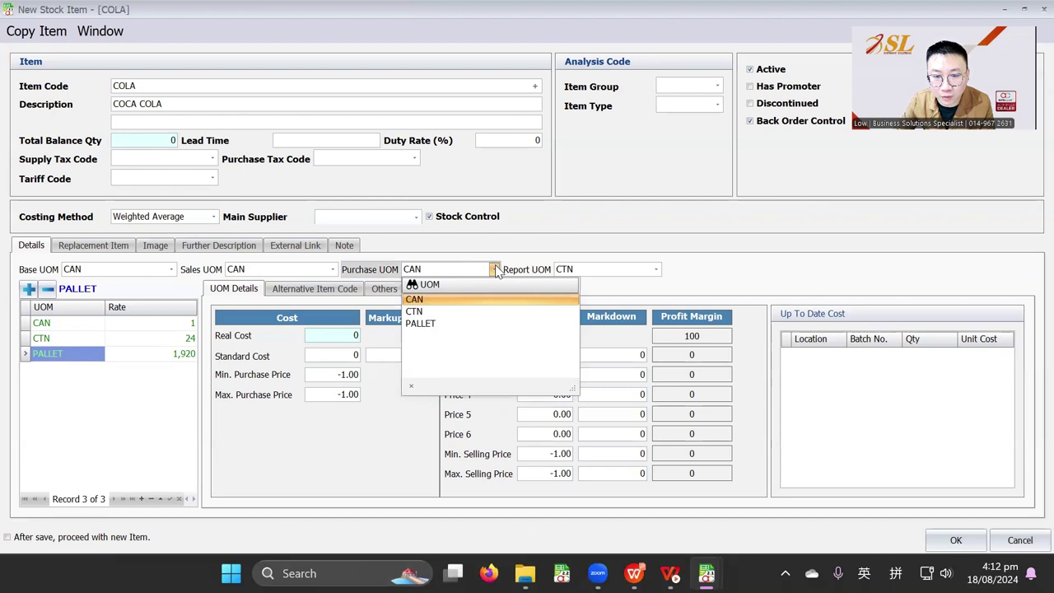
{"action": "left_click", "coordinate": [466, 313]}
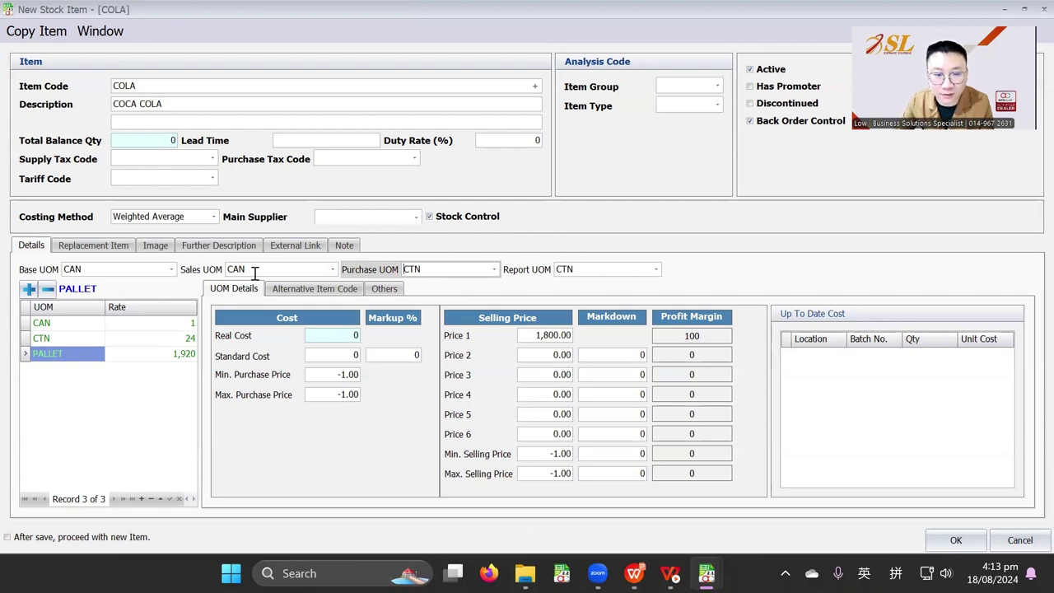
Review the CAN, CTN and PALLET unit rows and save the new COLA stock item.
{"action": "left_click", "coordinate": [162, 330]}
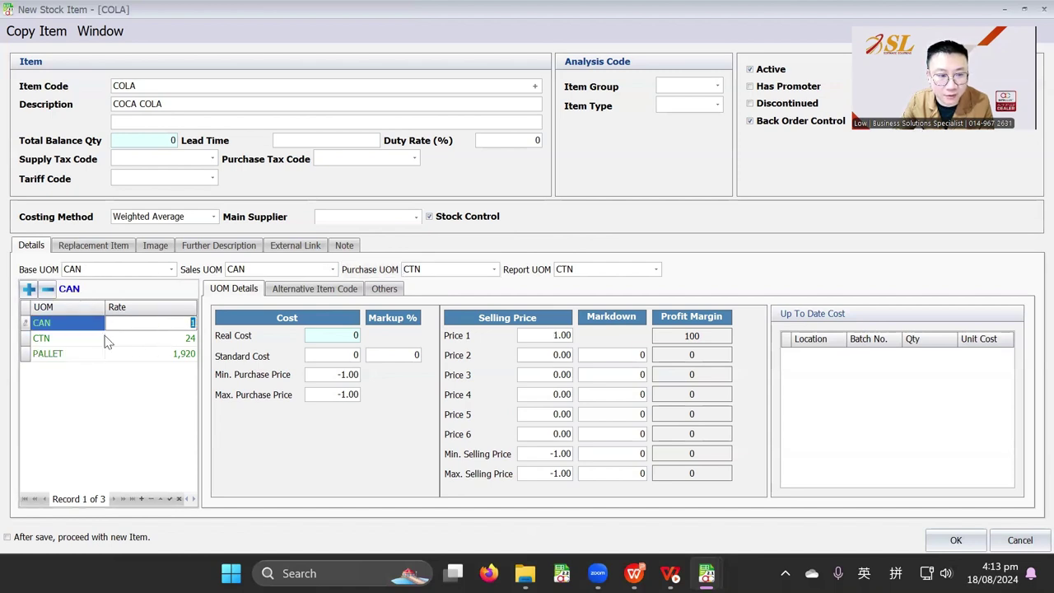
{"action": "left_click", "coordinate": [153, 340]}
{"action": "left_click", "coordinate": [154, 352]}
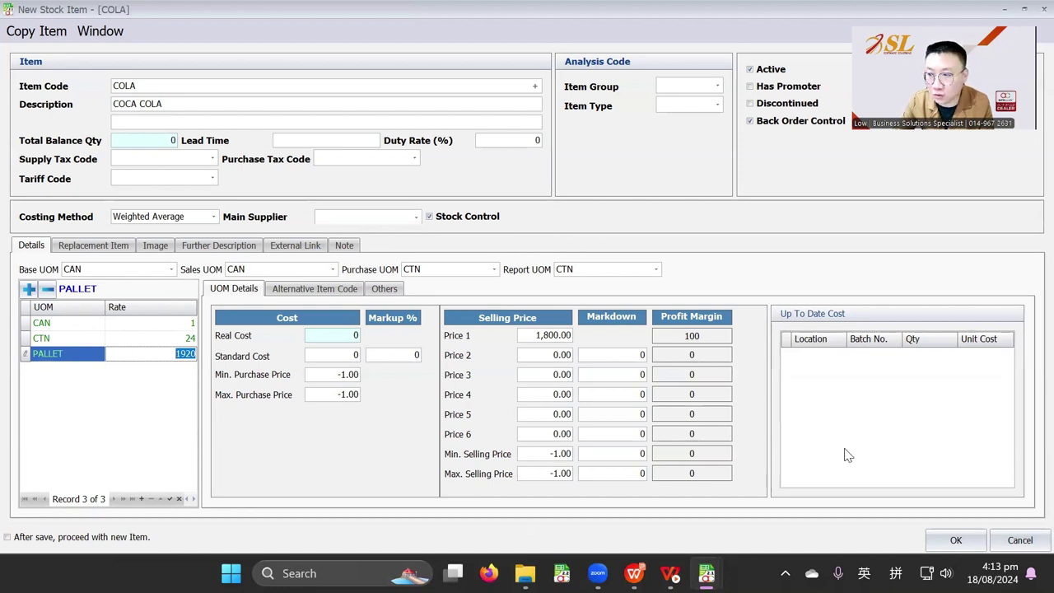
{"action": "left_click", "coordinate": [954, 542]}
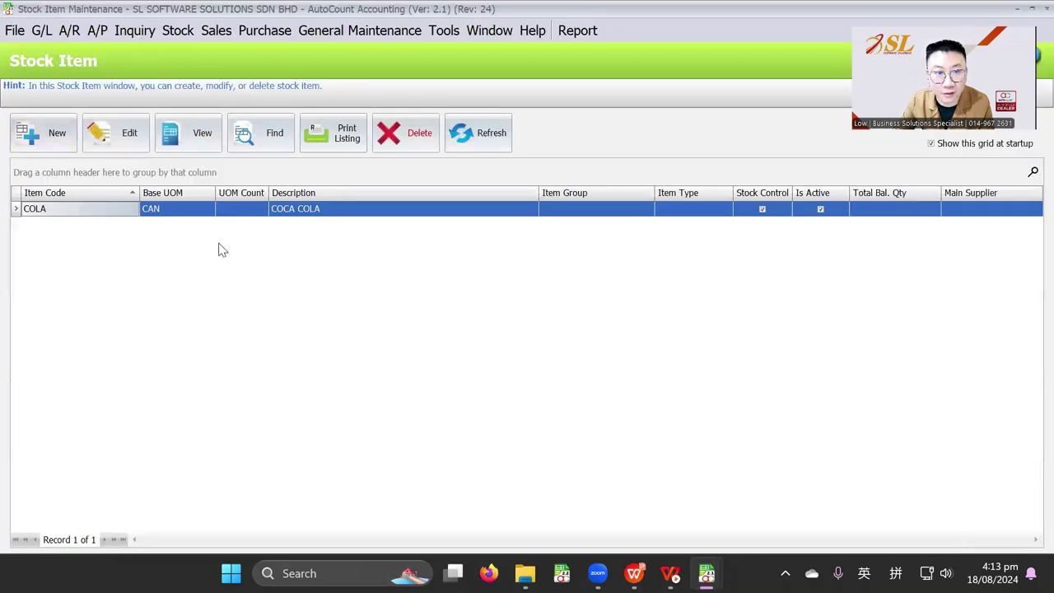
Start a new purchase invoice and look at its list of creditors.
{"action": "left_click", "coordinate": [265, 31]}
{"action": "left_click", "coordinate": [307, 136]}
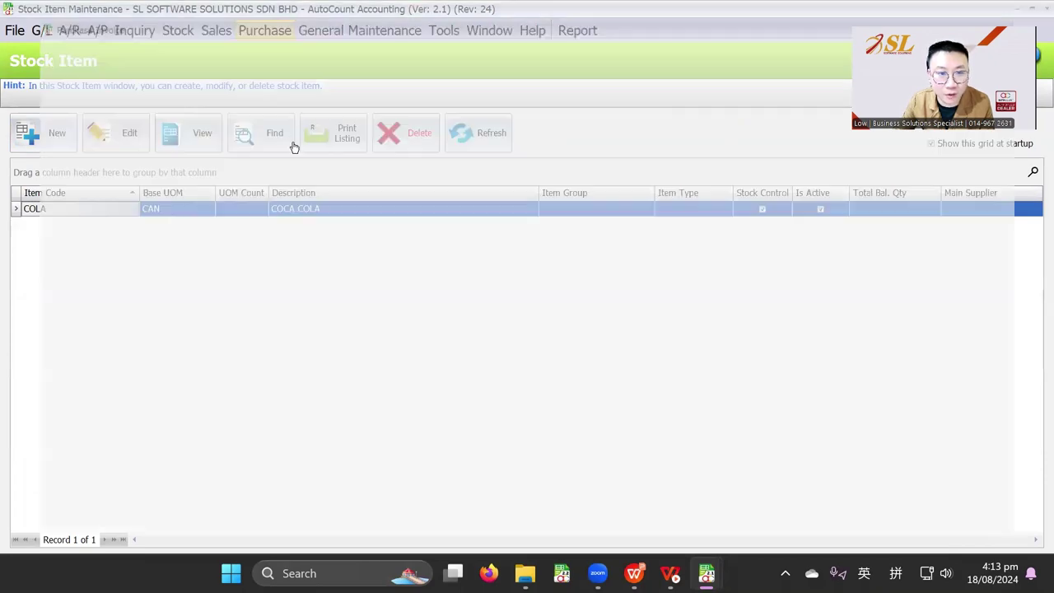
{"action": "left_click", "coordinate": [59, 135]}
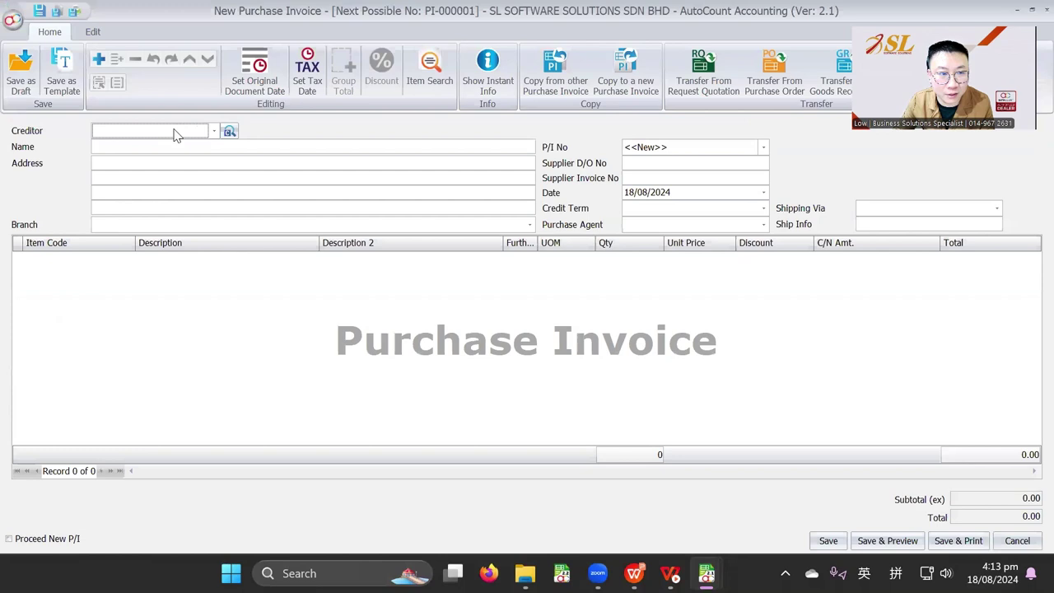
{"action": "left_click", "coordinate": [174, 134]}
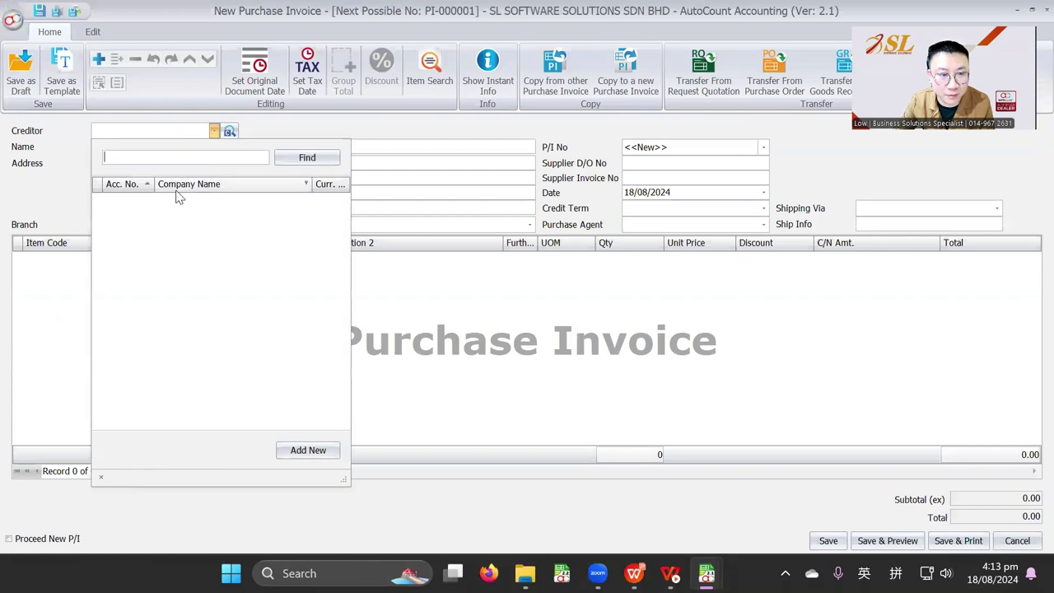
Add a detail line for the COLA item to the purchase invoice.
{"action": "right_click", "coordinate": [63, 296]}
{"action": "left_click", "coordinate": [78, 303]}
{"action": "right_click", "coordinate": [78, 303]}
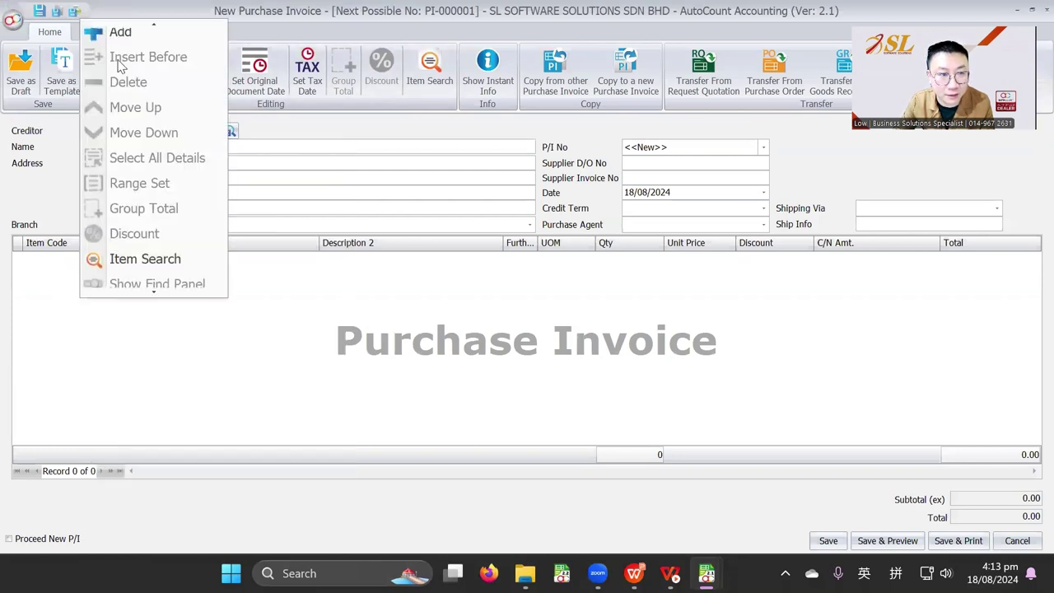
{"action": "left_click", "coordinate": [137, 406]}
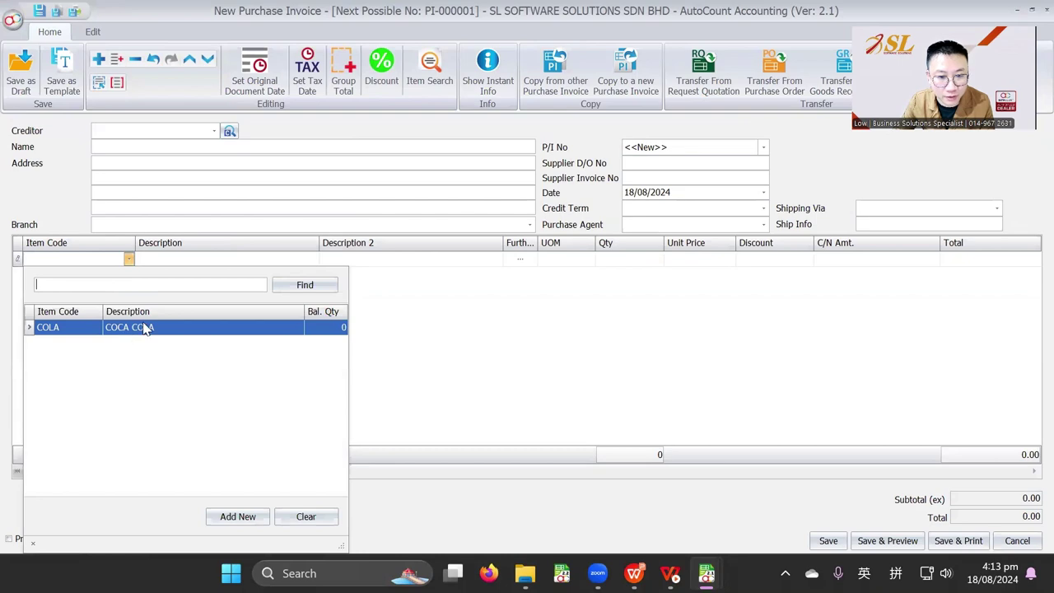
{"action": "left_click", "coordinate": [146, 327]}
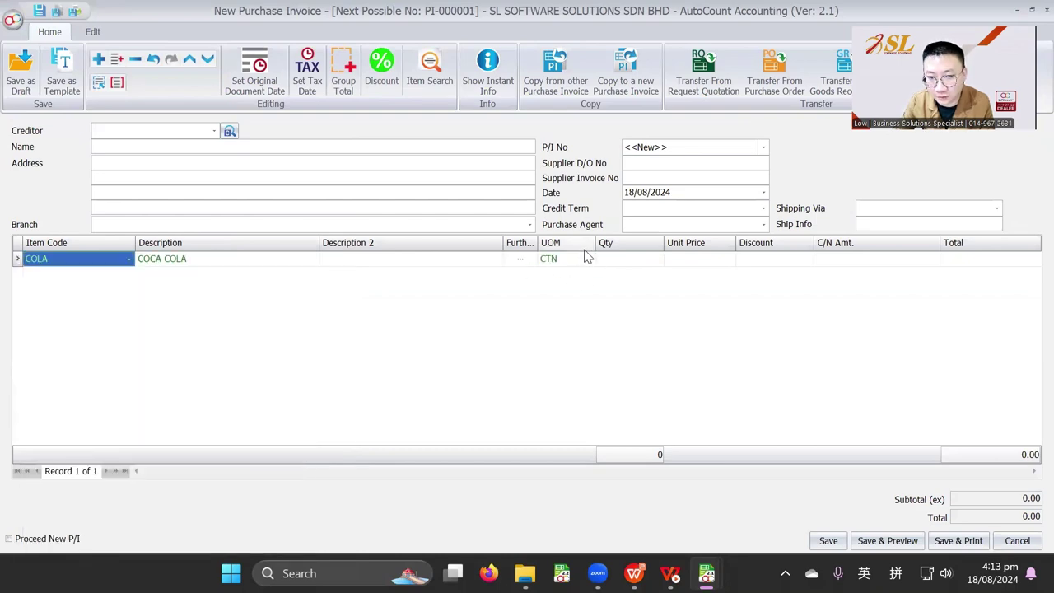
Go back to the main AutoCount window and start a new sales invoice.
{"action": "mouse_move", "coordinate": [707, 573]}
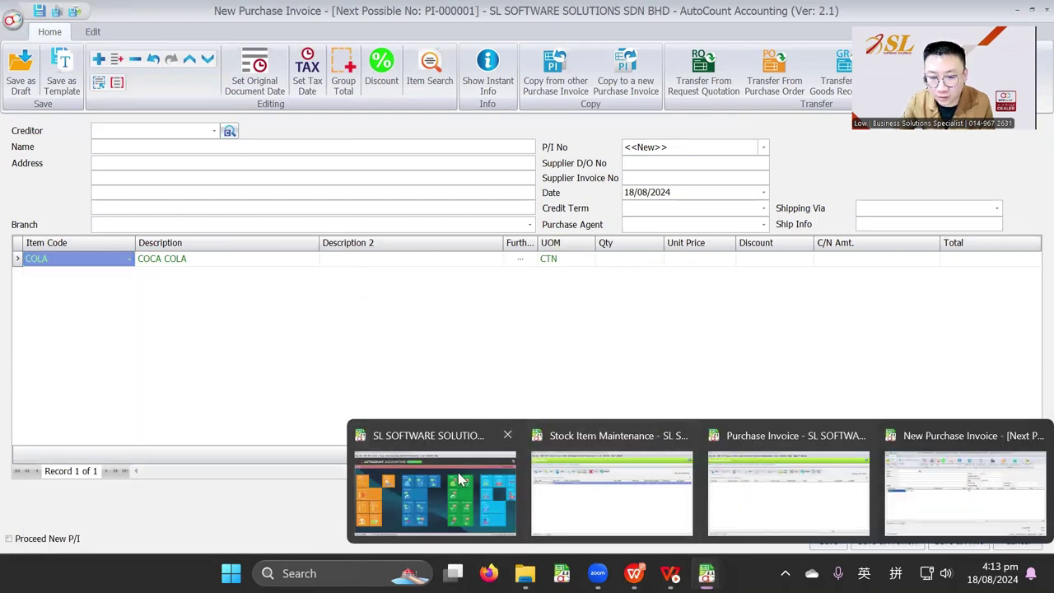
{"action": "left_click", "coordinate": [435, 492]}
{"action": "left_click", "coordinate": [216, 31]}
{"action": "left_click", "coordinate": [239, 115]}
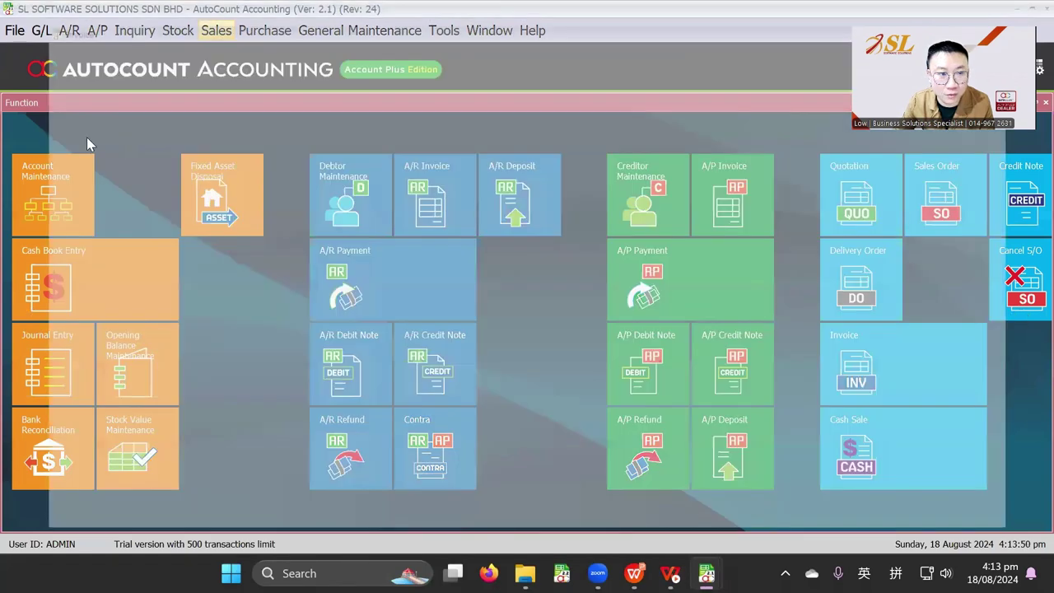
{"action": "left_click", "coordinate": [50, 142]}
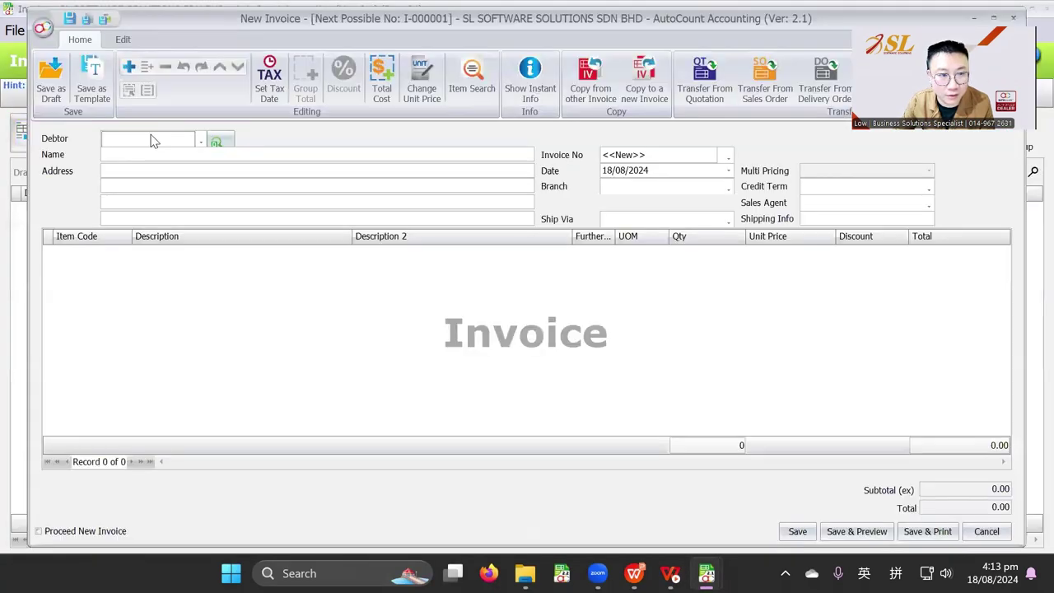
Add a detail line for the COLA item to the sales invoice and show its selectable units of measure.
{"action": "right_click", "coordinate": [117, 288]}
{"action": "left_click", "coordinate": [136, 13]}
{"action": "left_click", "coordinate": [122, 254]}
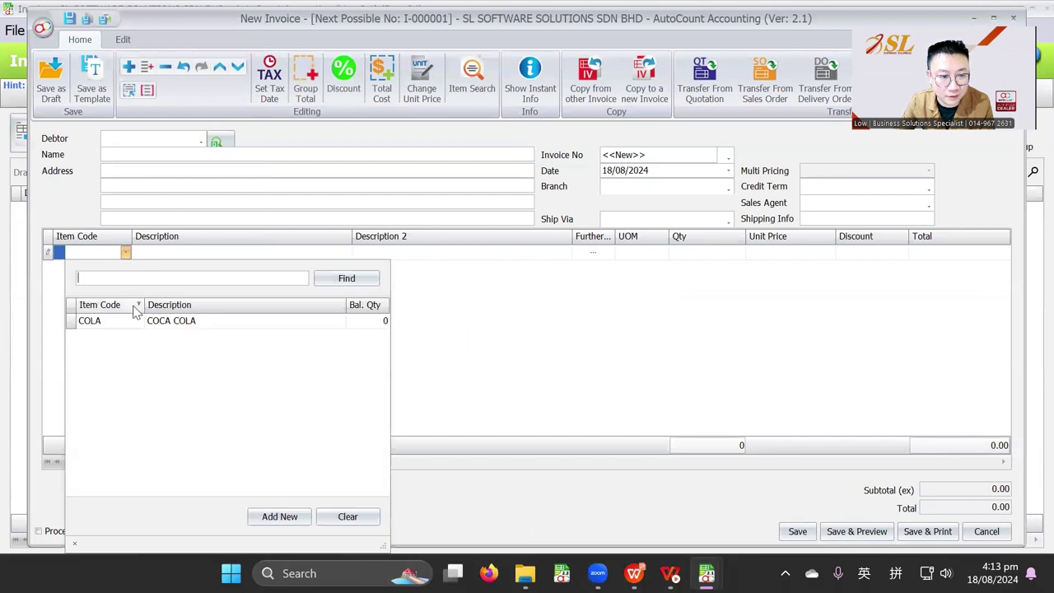
{"action": "left_click", "coordinate": [140, 321]}
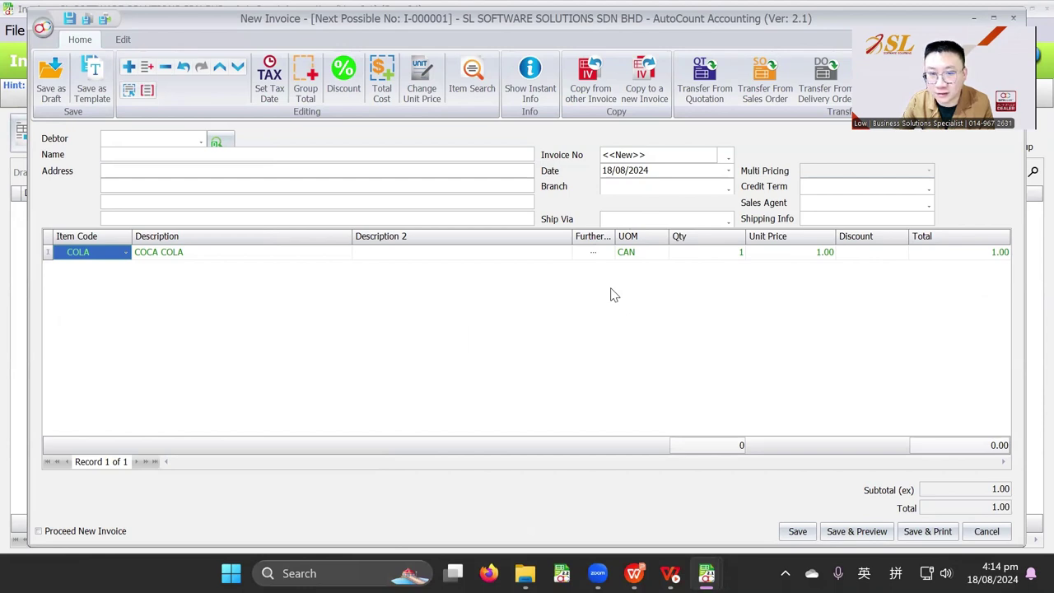
{"action": "left_click", "coordinate": [663, 253]}
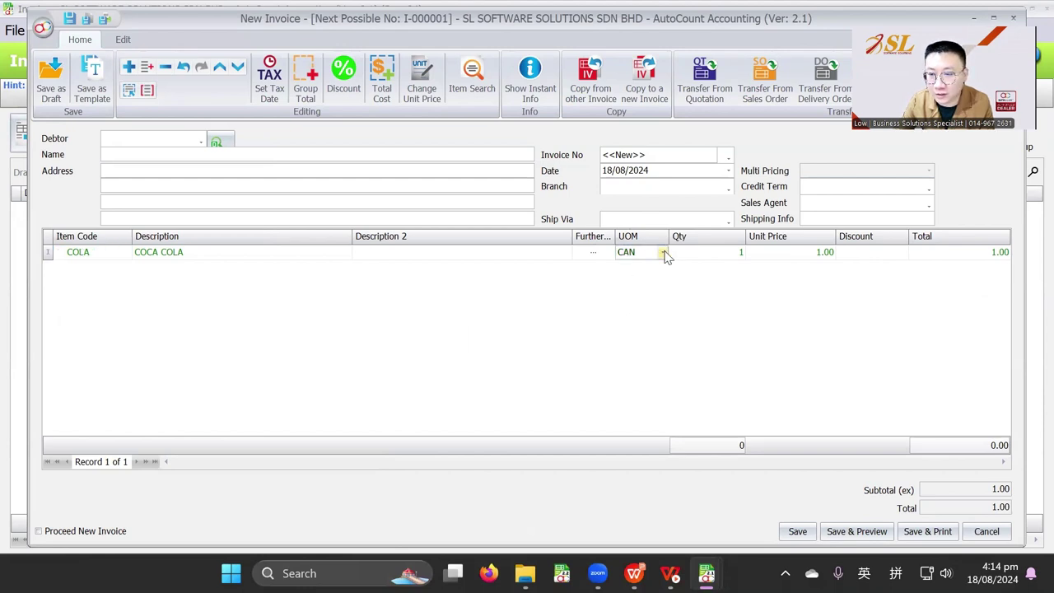
{"action": "left_click", "coordinate": [663, 253]}
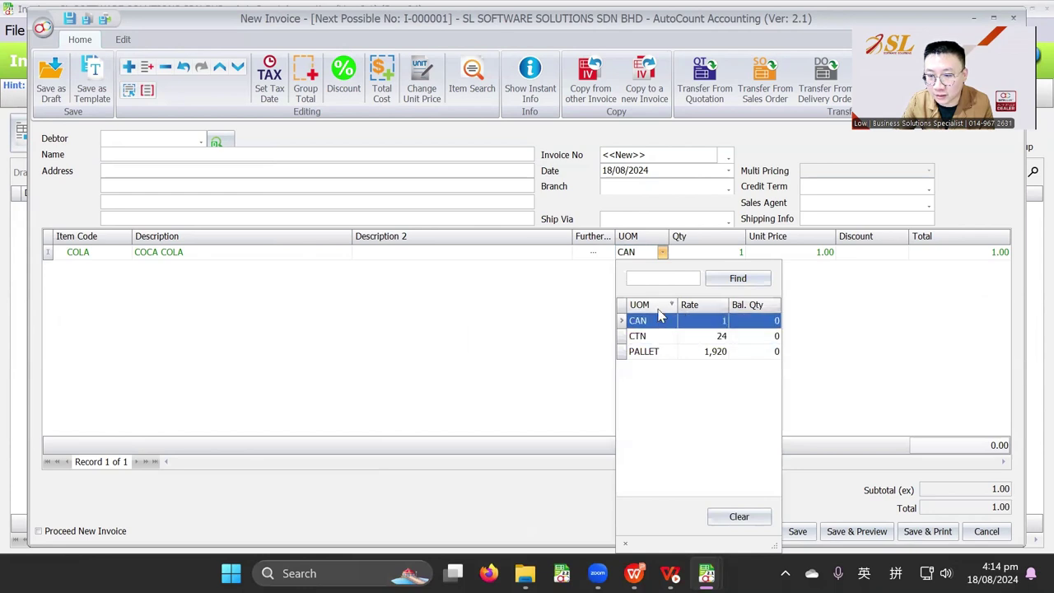
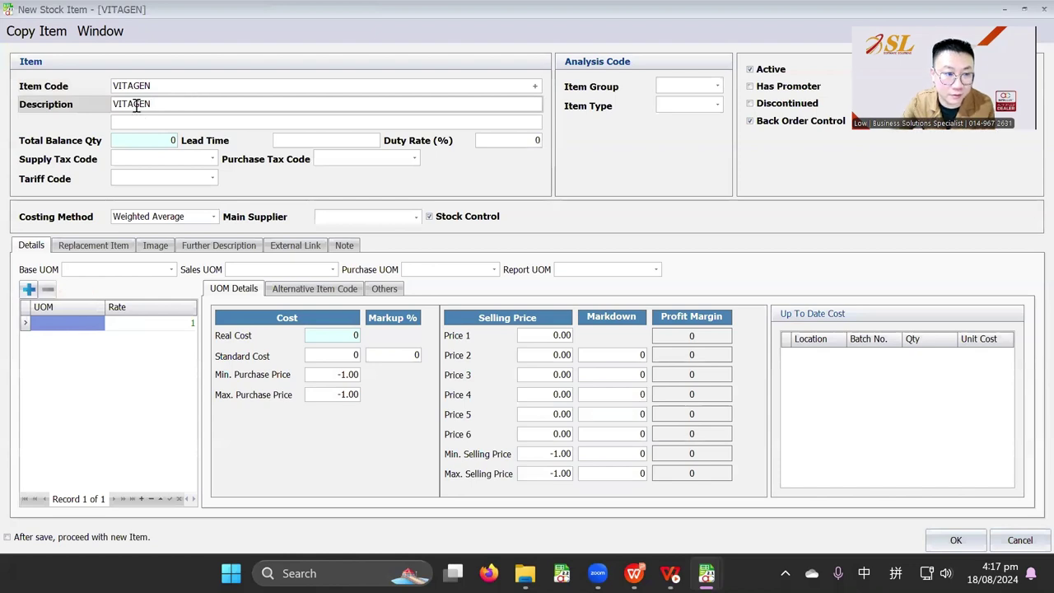
Name the first unit of measure of the VITAGEN stock item 5's.
{"action": "left_click", "coordinate": [74, 326]}
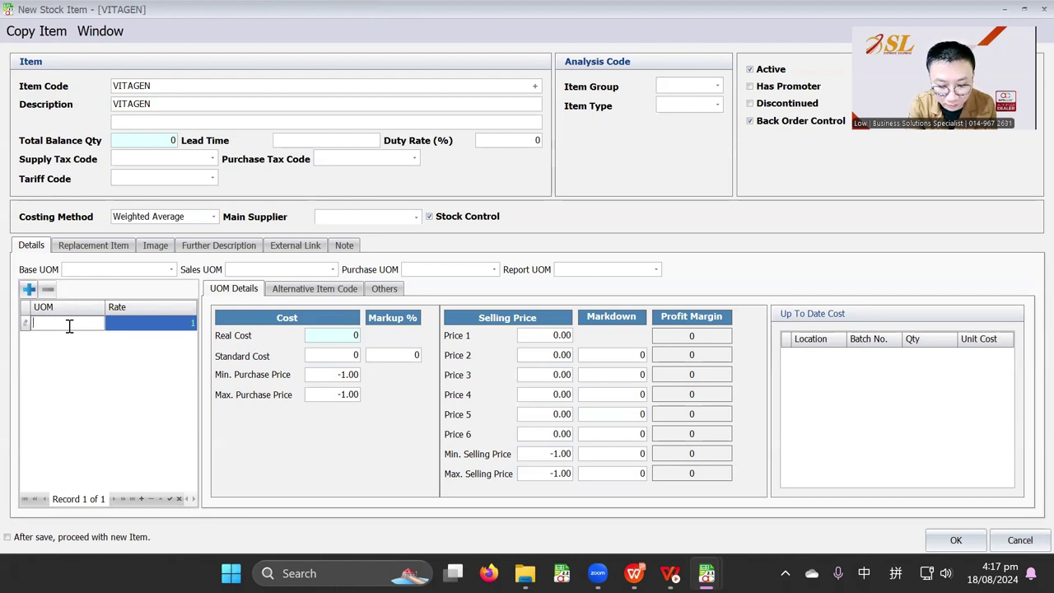
{"action": "type", "text": "5"}
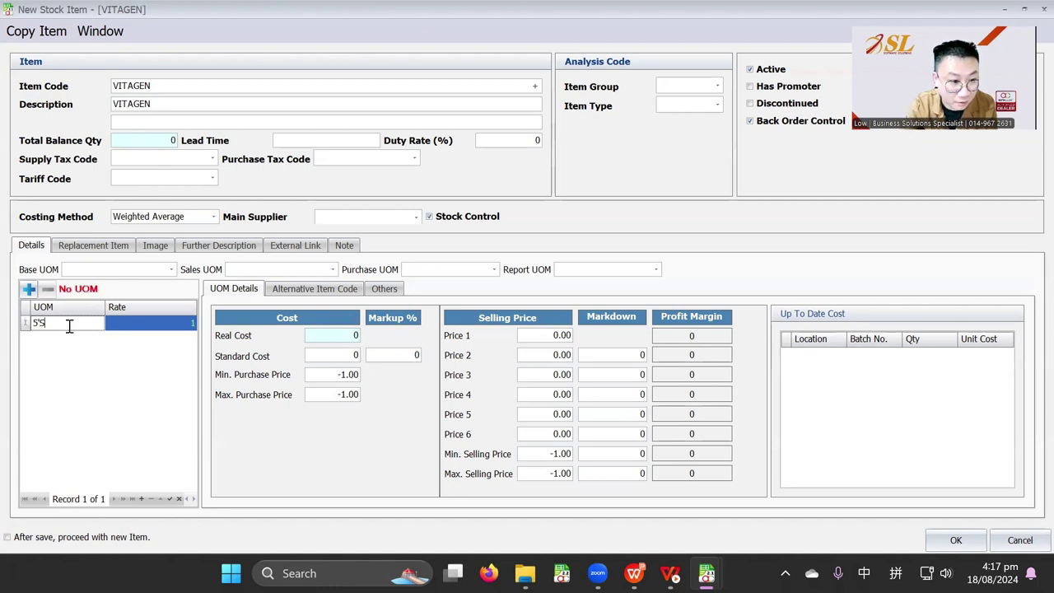
{"action": "type", "text": "'s"}
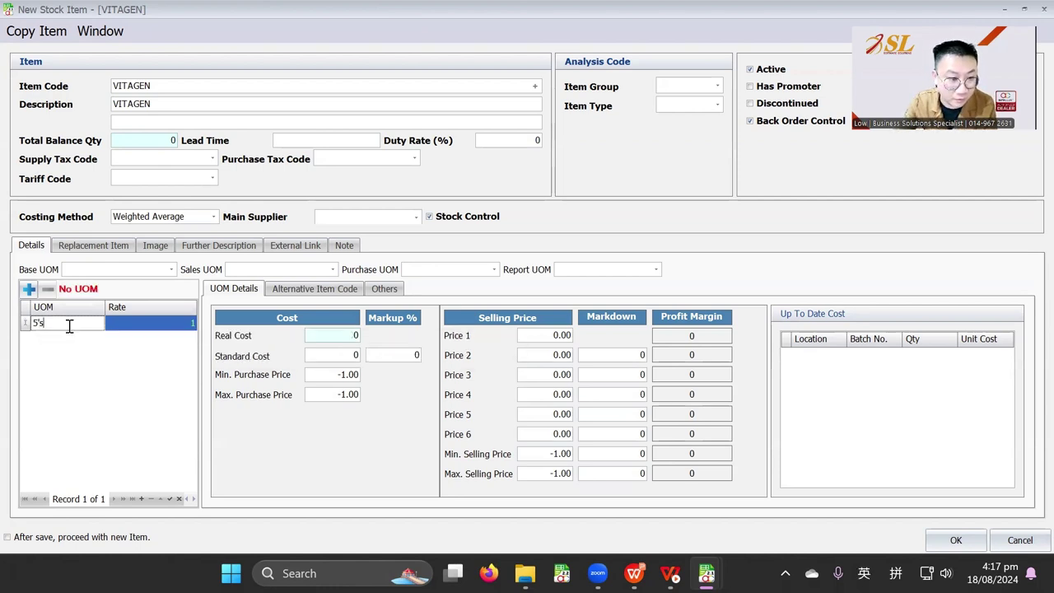
Try to add a second unit of measure named 1's to the VITAGEN item and enter its rate.
{"action": "left_click", "coordinate": [30, 289]}
{"action": "left_click", "coordinate": [76, 336]}
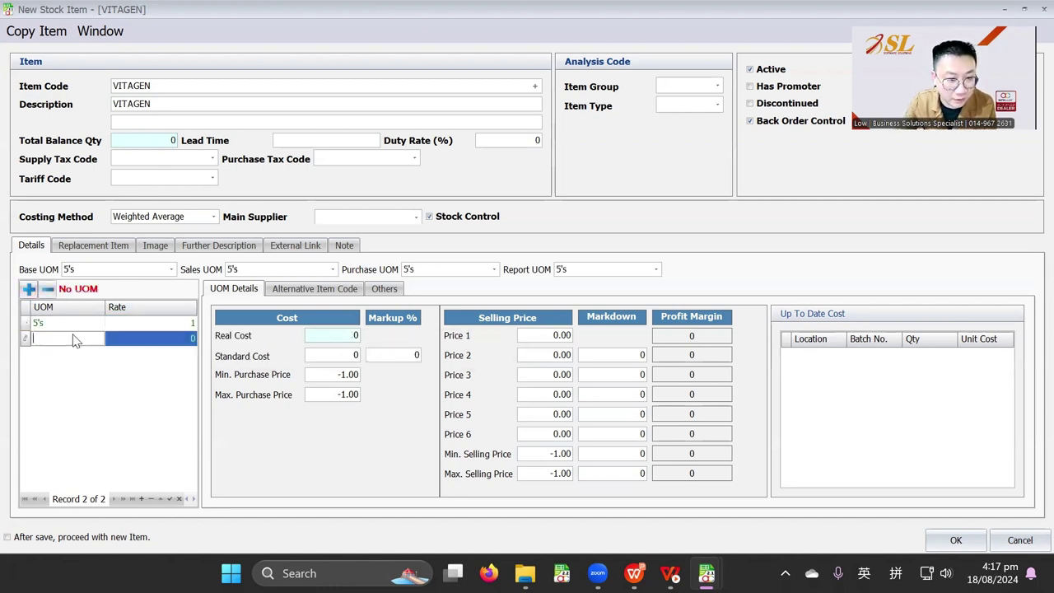
{"action": "type", "text": "1's"}
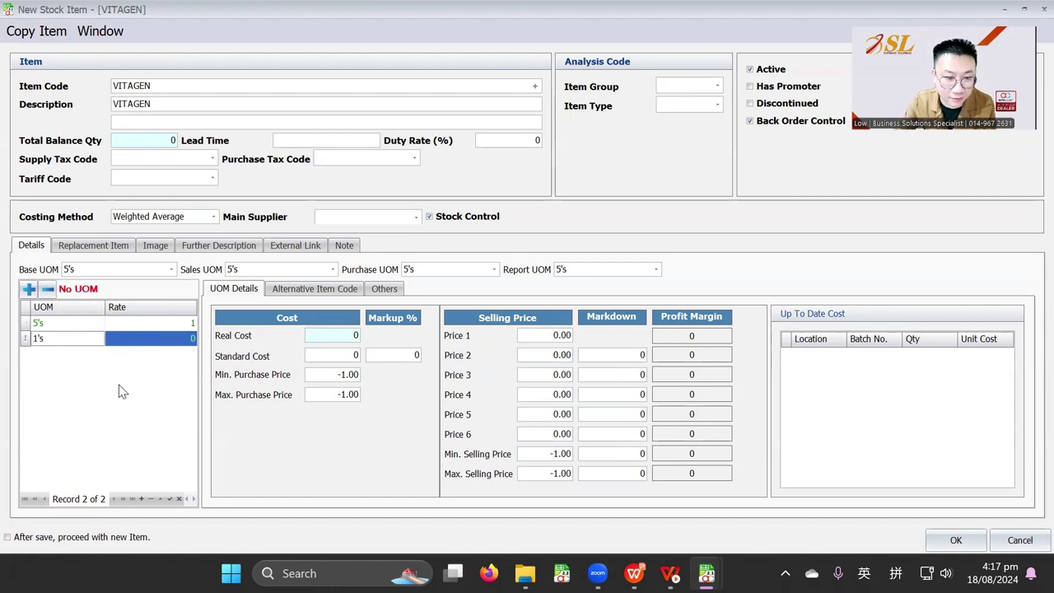
{"action": "left_click", "coordinate": [183, 337]}
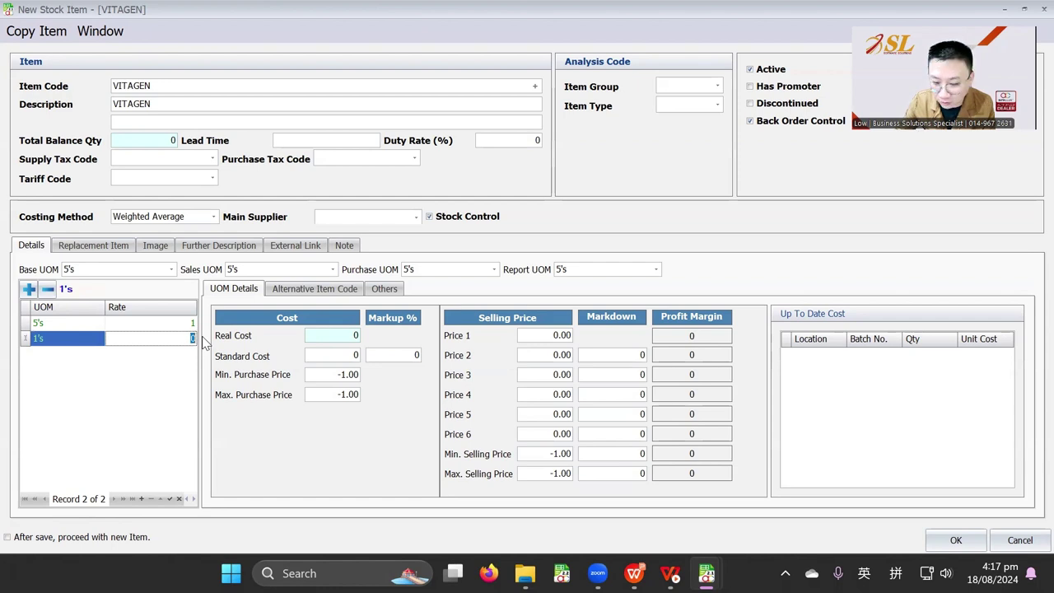
{"action": "type", "text": "0"}
{"action": "key", "text": "Tab"}
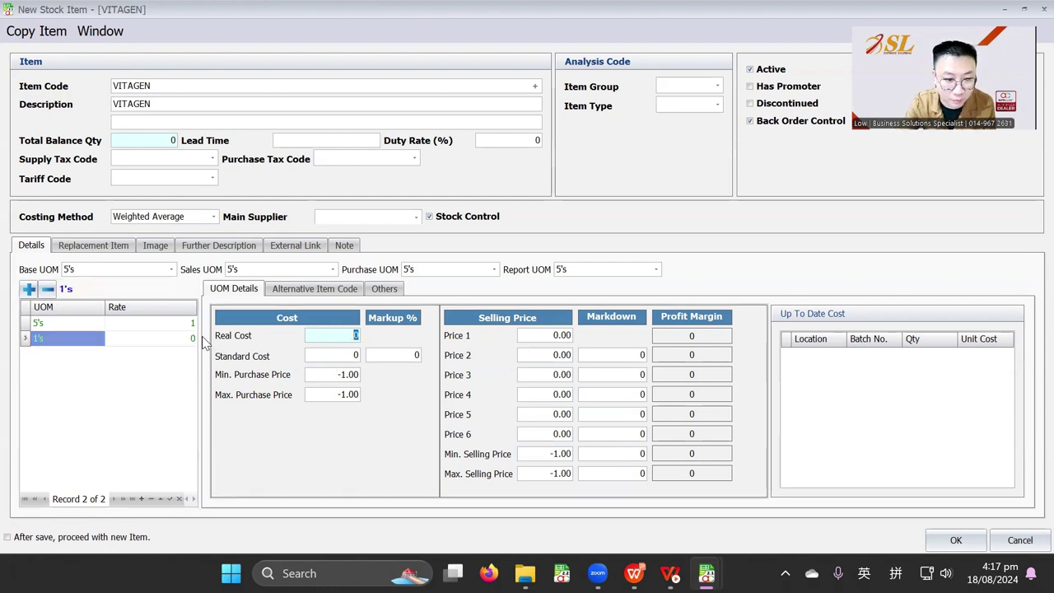
Delete the 1's unit of measure and save the VITAGEN stock item.
{"action": "left_click", "coordinate": [136, 340]}
{"action": "left_click", "coordinate": [48, 290]}
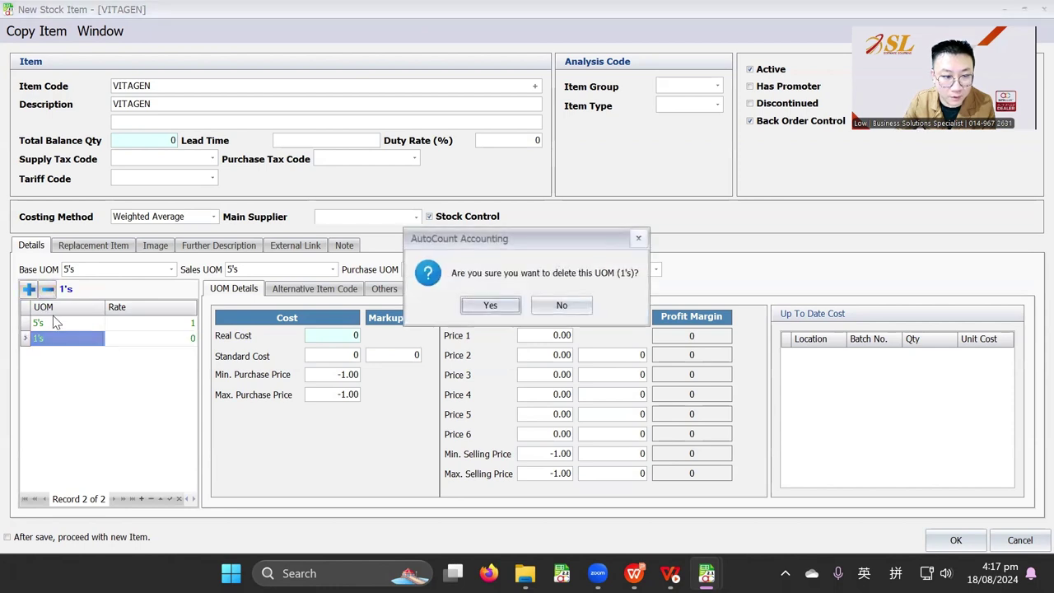
{"action": "left_click", "coordinate": [490, 307]}
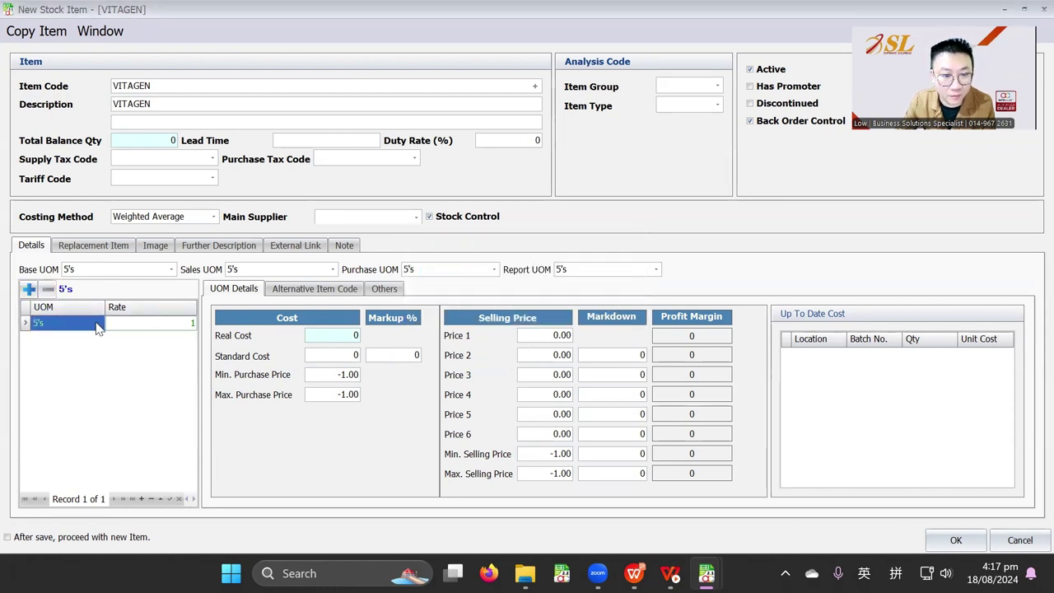
{"action": "left_click", "coordinate": [965, 542]}
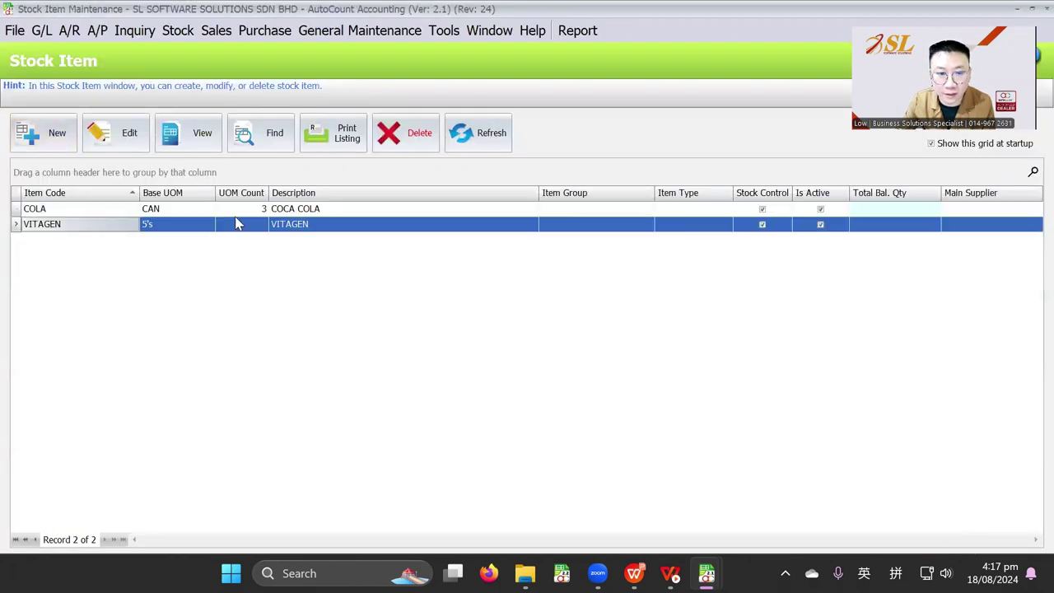
Set the quantity decimal places to 2 in the general program options and save the settings.
{"action": "left_click", "coordinate": [446, 33]}
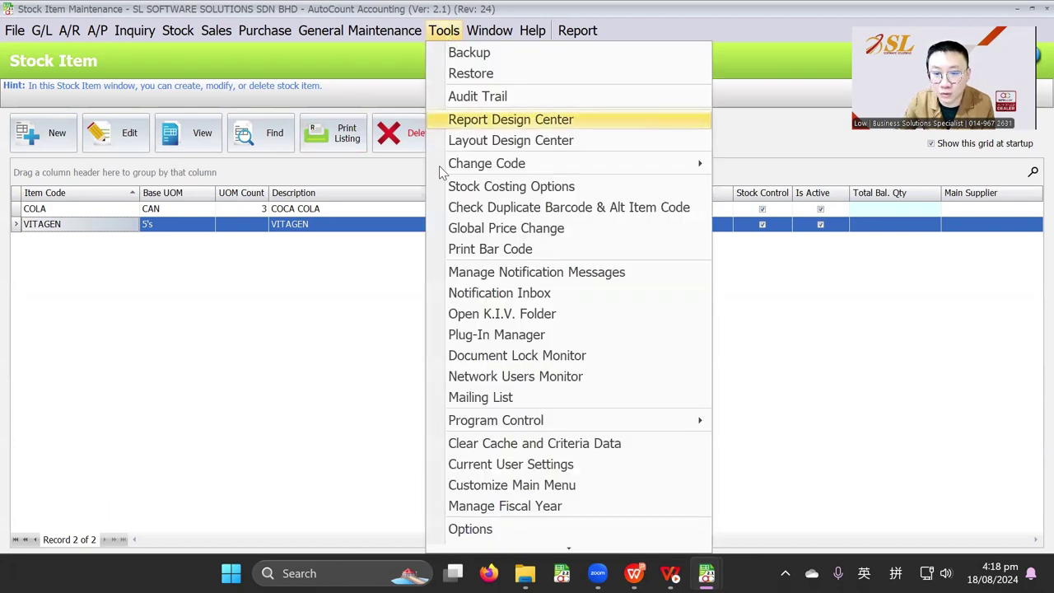
{"action": "left_click", "coordinate": [470, 529]}
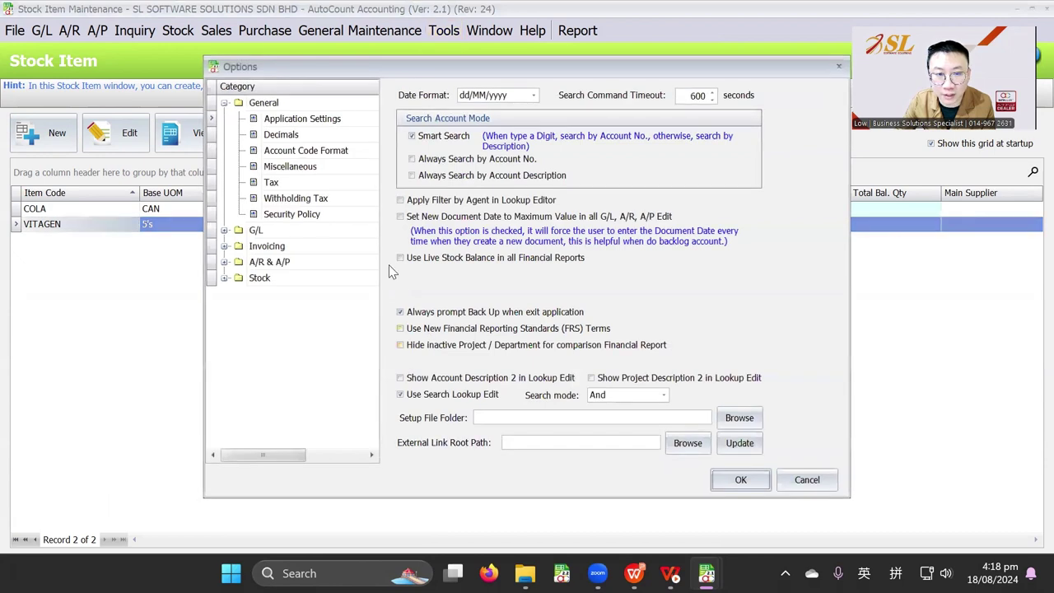
{"action": "left_click", "coordinate": [316, 139]}
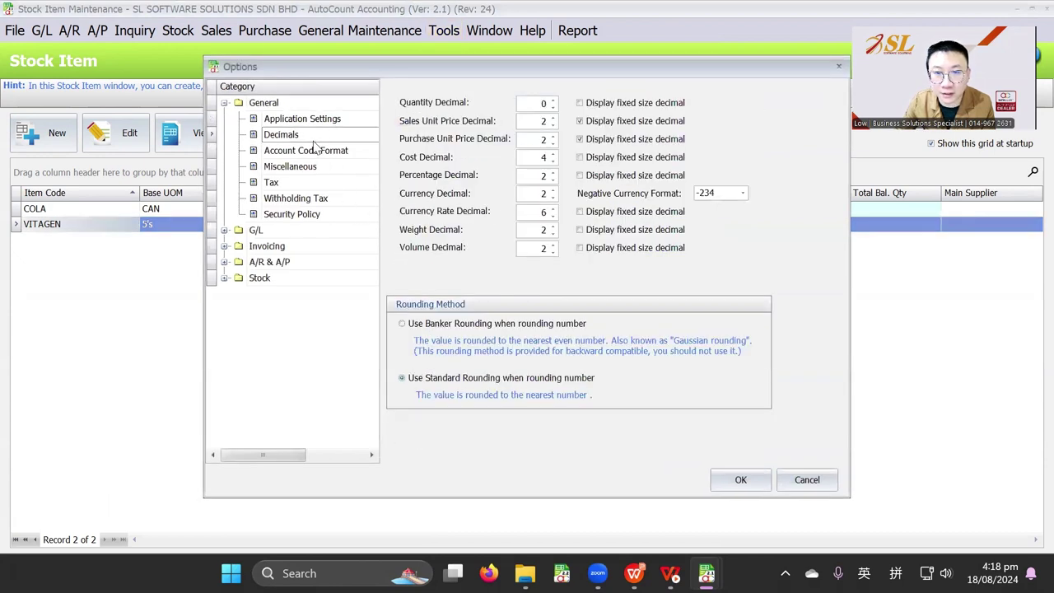
{"action": "left_click", "coordinate": [553, 100]}
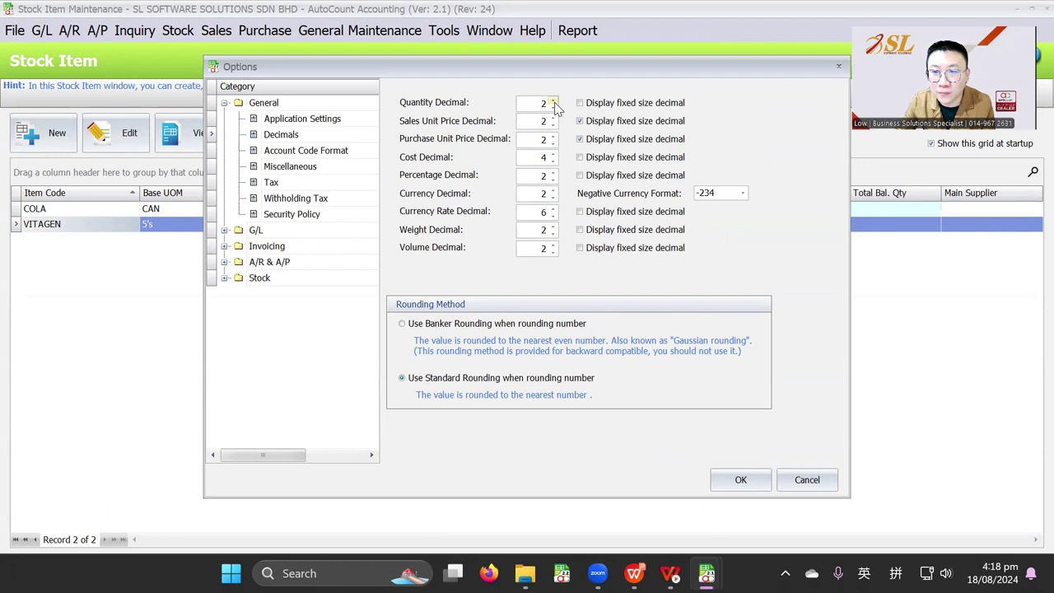
{"action": "left_click", "coordinate": [586, 107]}
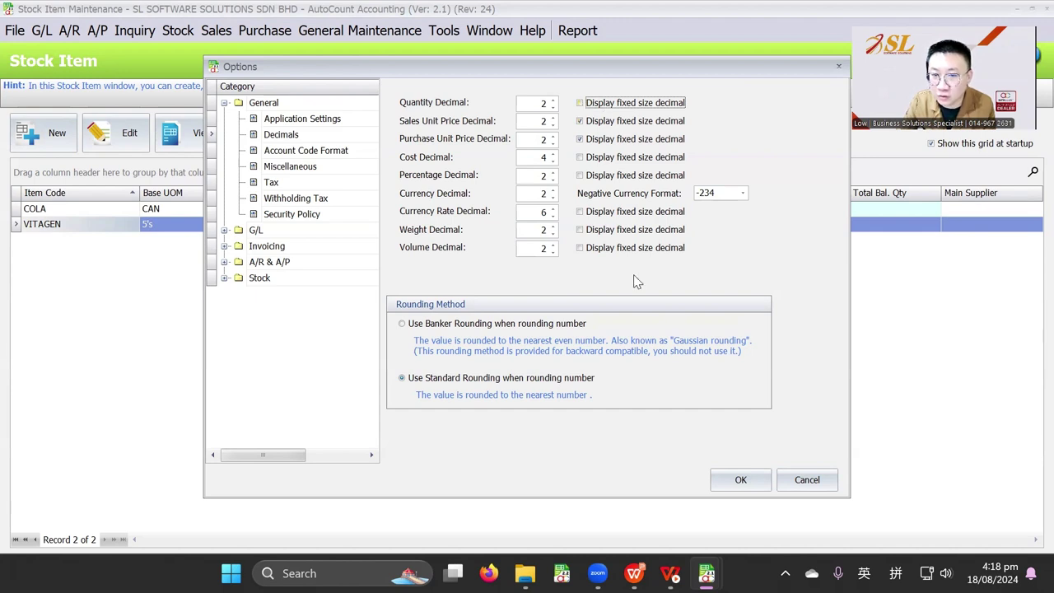
{"action": "left_click", "coordinate": [735, 484]}
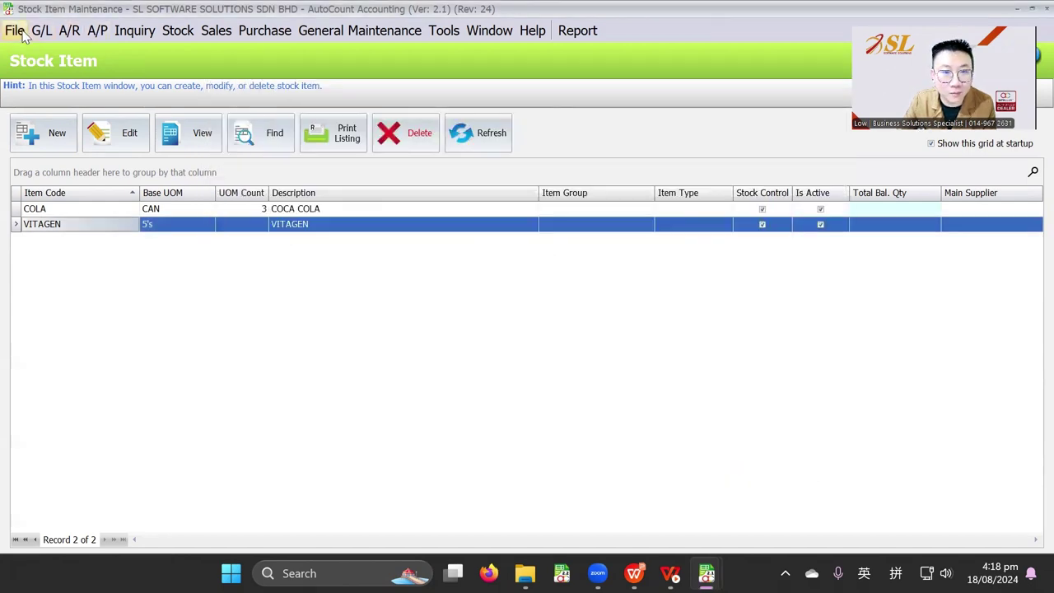
Exit the current account book and log in to it again with the account password.
{"action": "left_click", "coordinate": [445, 32]}
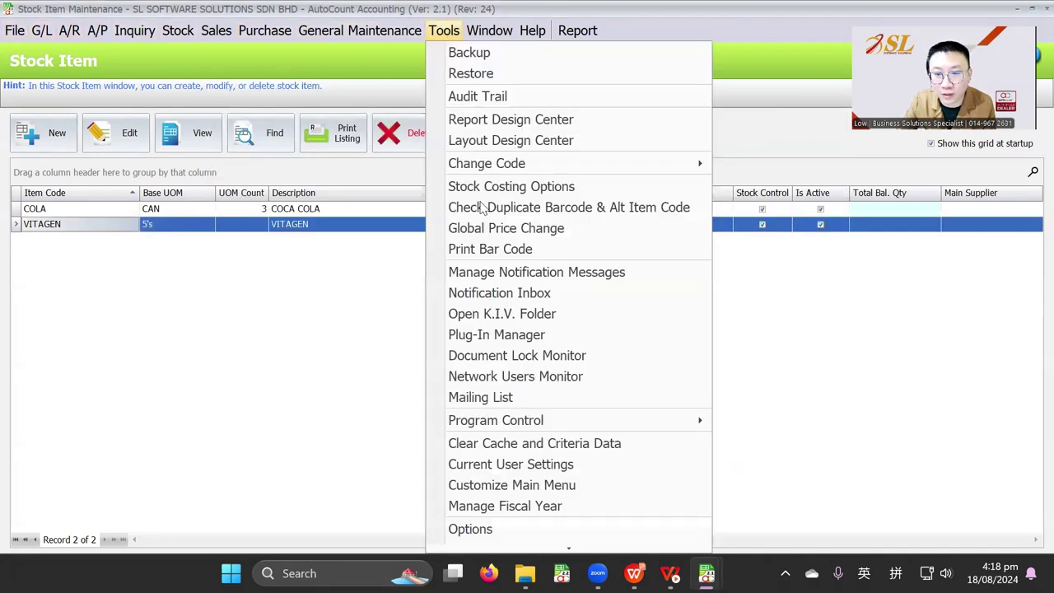
{"action": "mouse_move", "coordinate": [521, 420]}
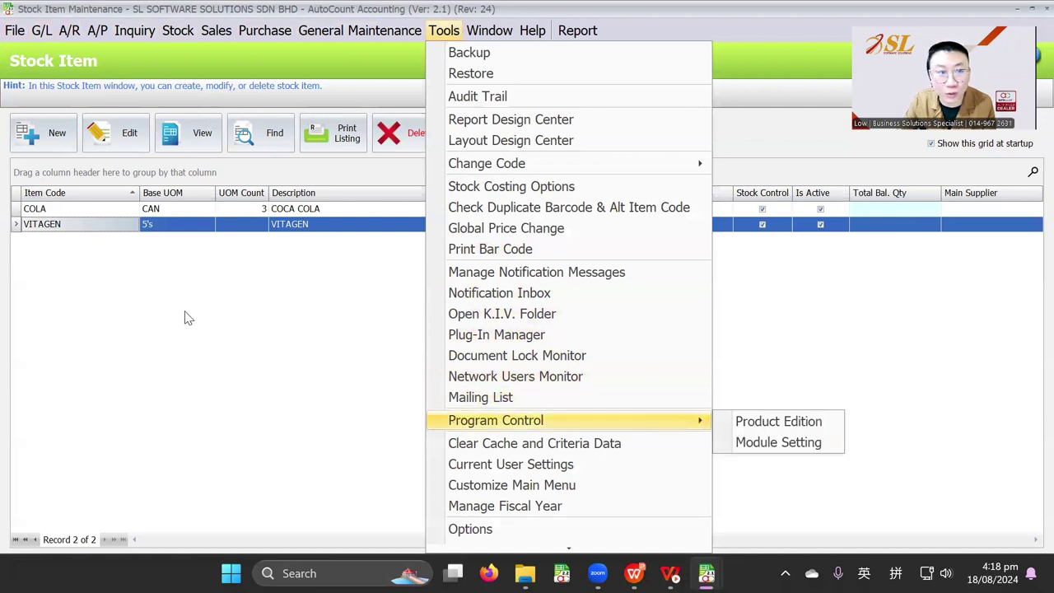
{"action": "left_click", "coordinate": [14, 36]}
{"action": "left_click", "coordinate": [15, 29]}
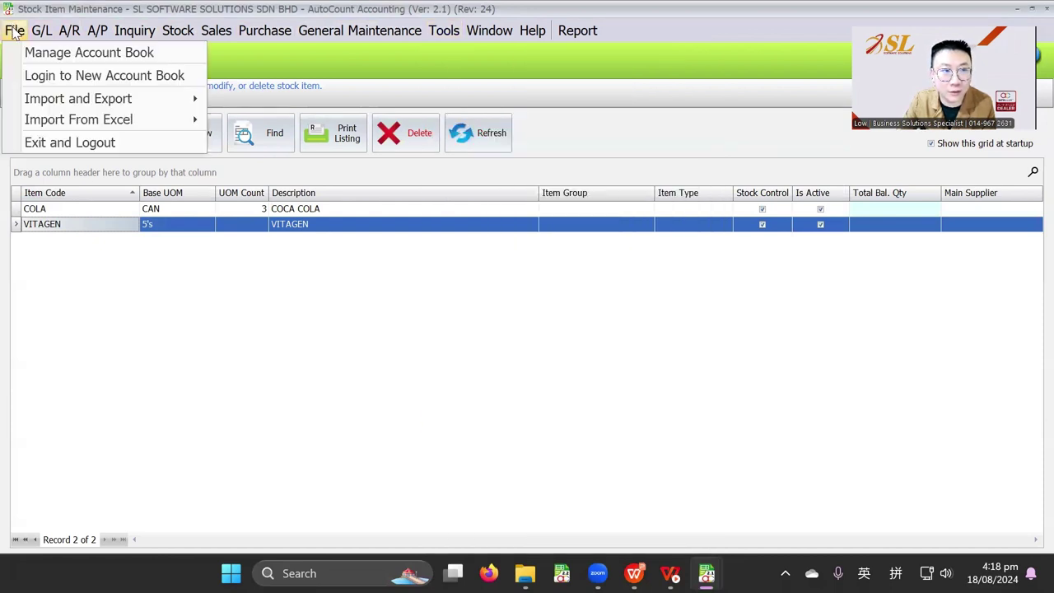
{"action": "left_click", "coordinate": [49, 76]}
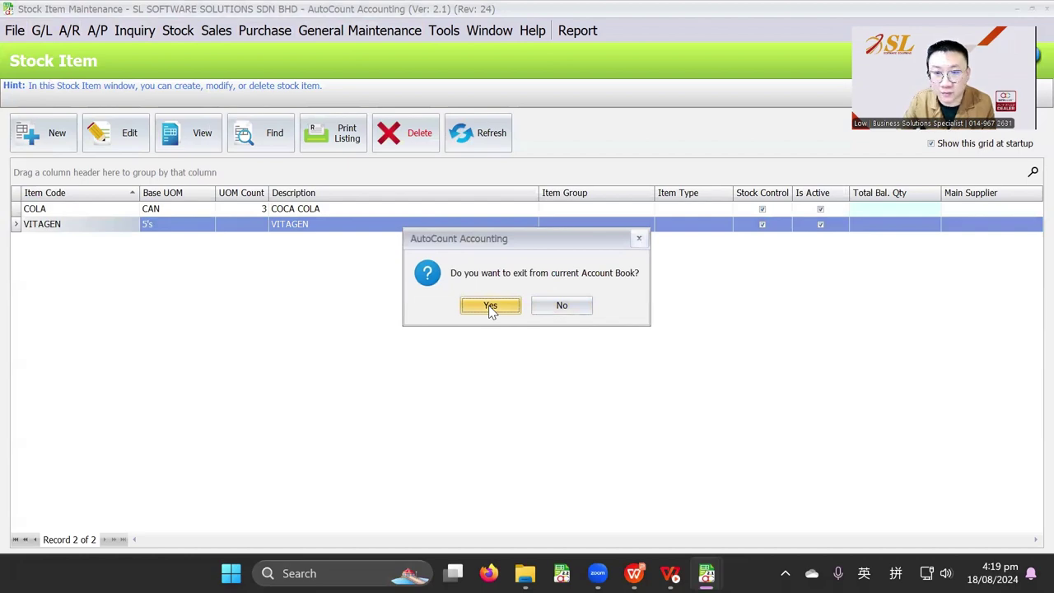
{"action": "left_click", "coordinate": [491, 307]}
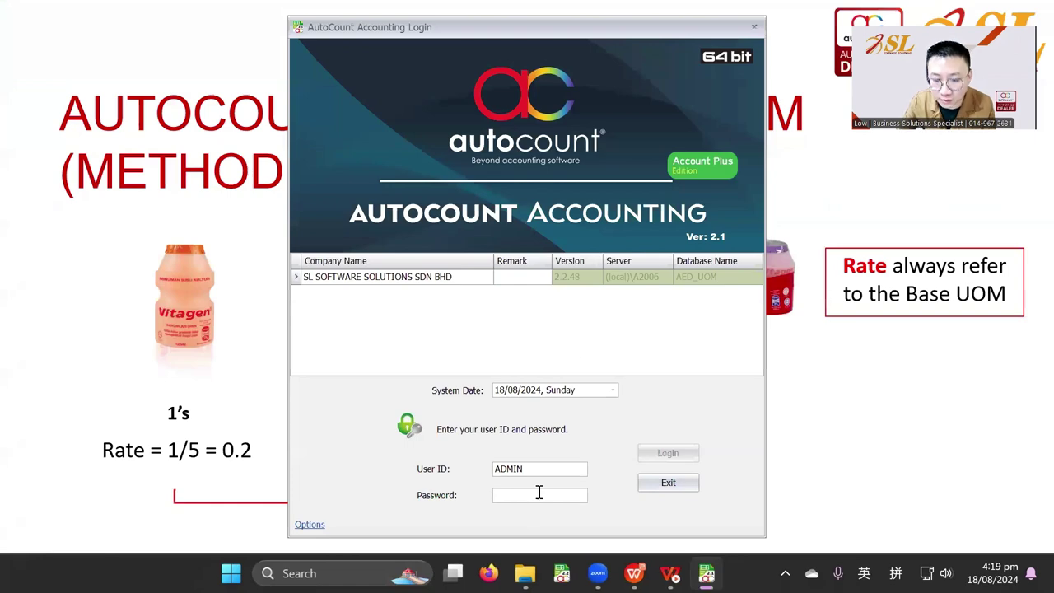
{"action": "left_click", "coordinate": [540, 492]}
{"action": "type", "text": "***"}
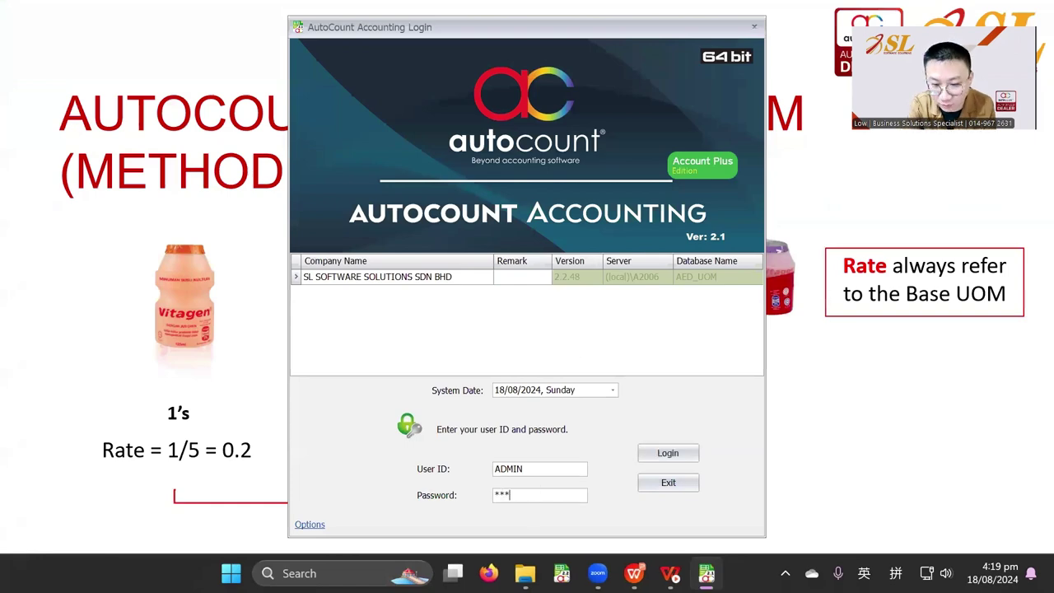
{"action": "type", "text": "**"}
{"action": "key", "text": "Return"}
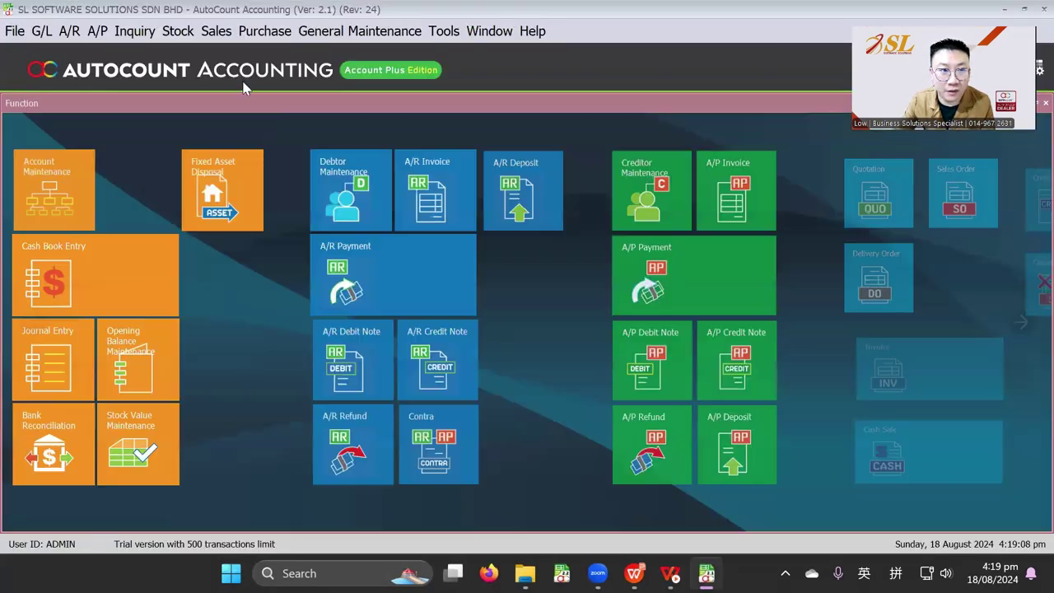
Open the VITAGEN stock item for editing from Stock Item Maintenance.
{"action": "left_click", "coordinate": [178, 33]}
{"action": "left_click", "coordinate": [181, 51]}
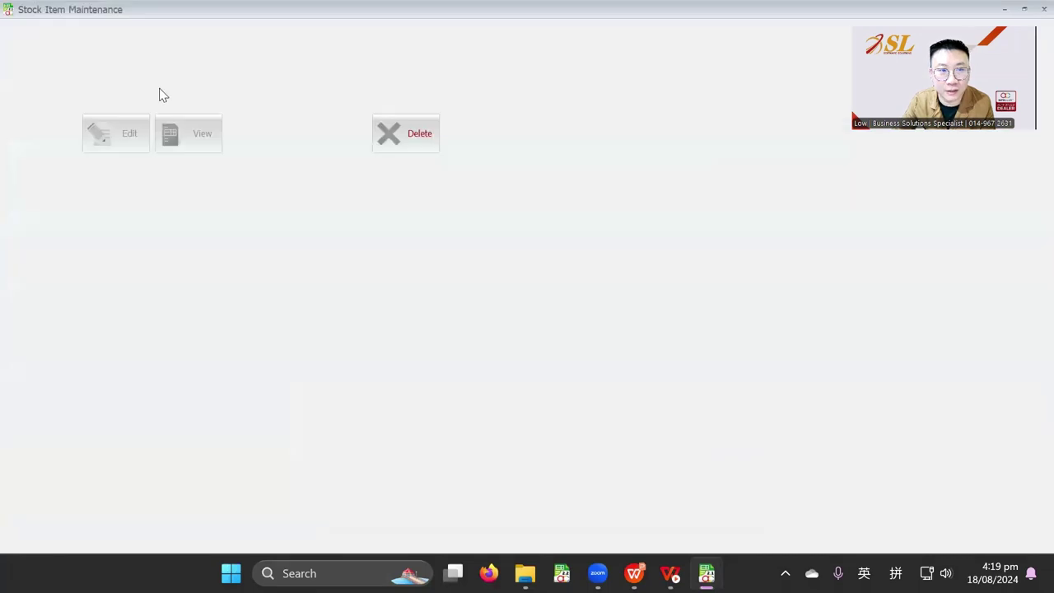
{"action": "left_click", "coordinate": [82, 224]}
{"action": "left_click", "coordinate": [118, 134]}
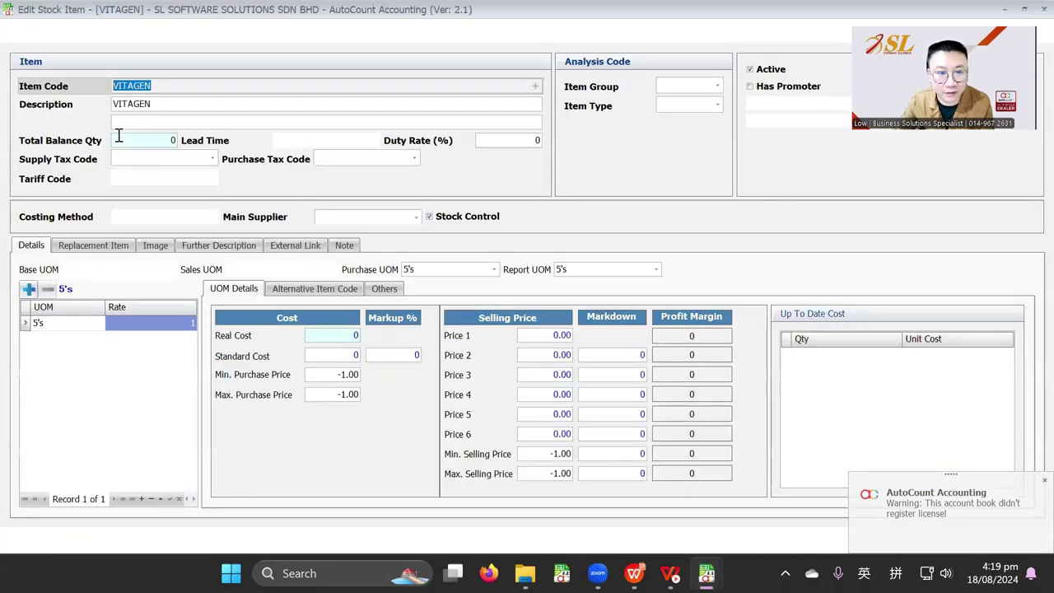
{"action": "left_click", "coordinate": [140, 331]}
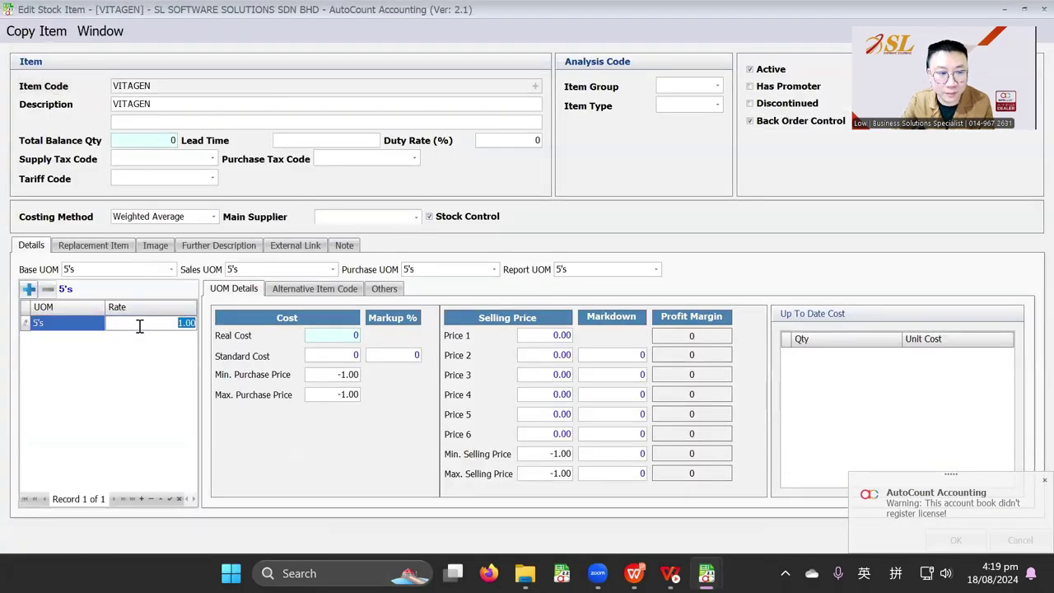
Add a second unit of measure named 1's with a rate of 0.2 to the VITAGEN item.
{"action": "left_click", "coordinate": [29, 289]}
{"action": "left_click", "coordinate": [69, 338]}
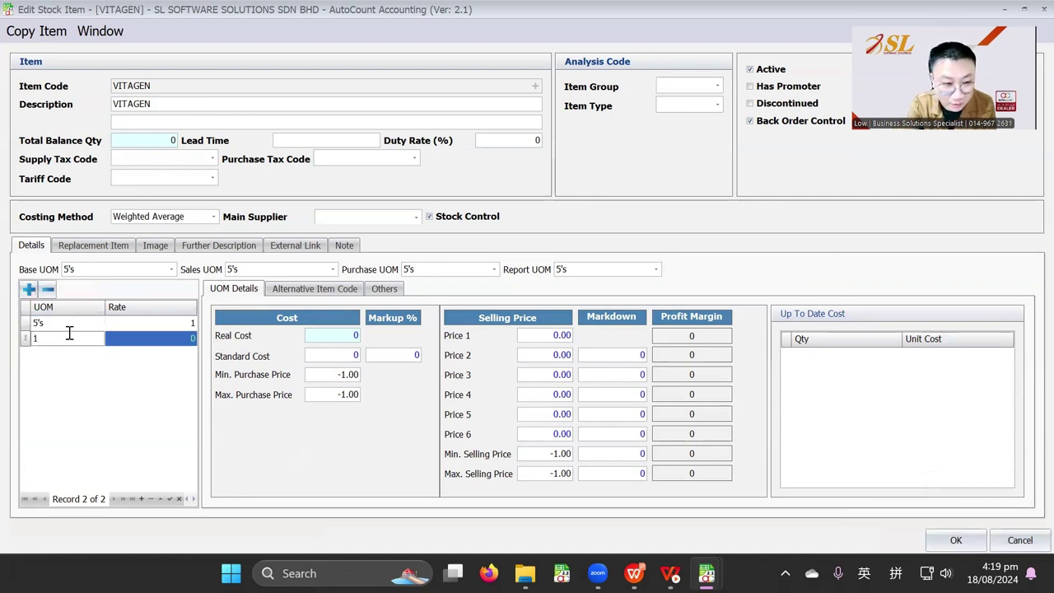
{"action": "type", "text": "1's"}
{"action": "left_click", "coordinate": [123, 336]}
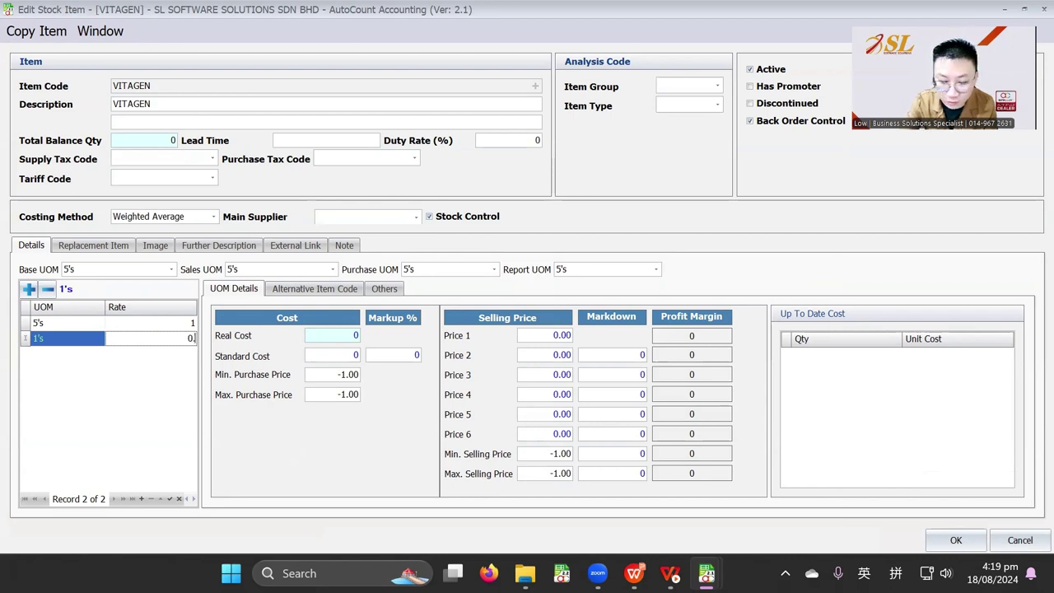
{"action": "type", "text": "0.2"}
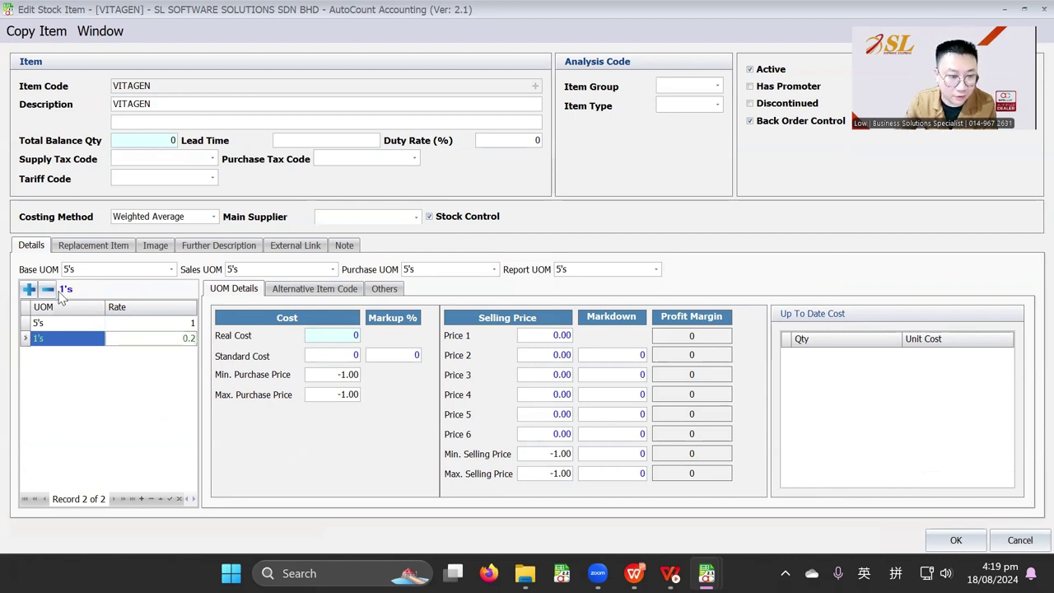
Add a third unit of measure named 10's with a rate of 2 to the VITAGEN item.
{"action": "left_click", "coordinate": [28, 289]}
{"action": "left_click", "coordinate": [68, 354]}
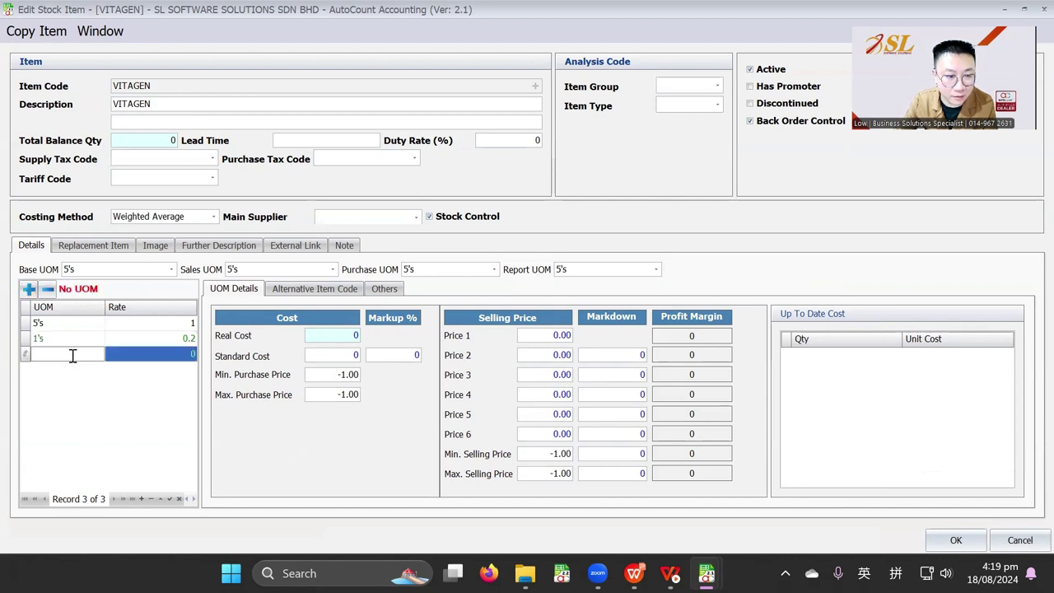
{"action": "type", "text": "10's"}
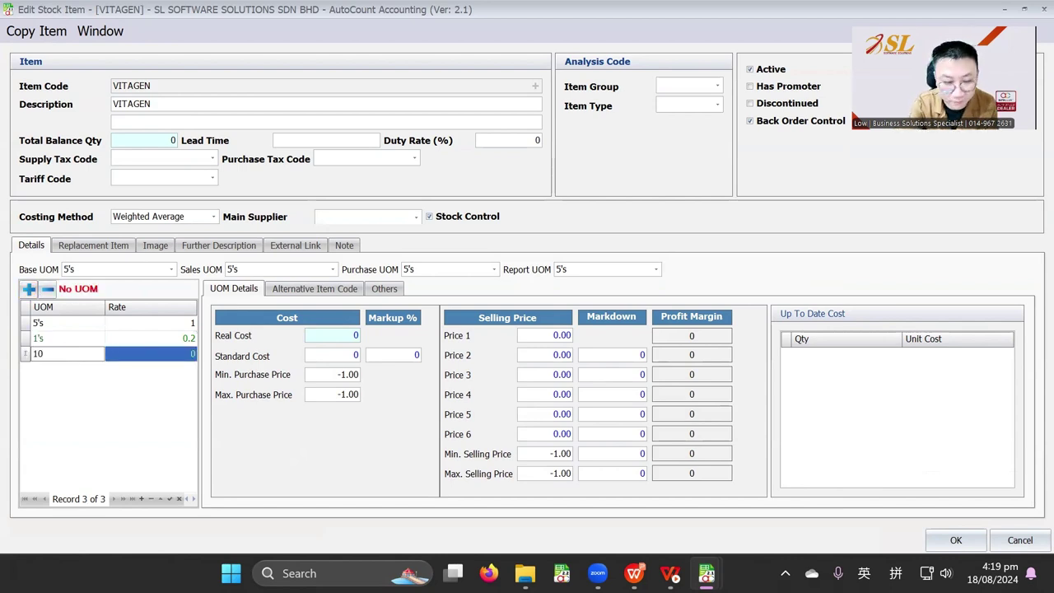
{"action": "left_click", "coordinate": [194, 355]}
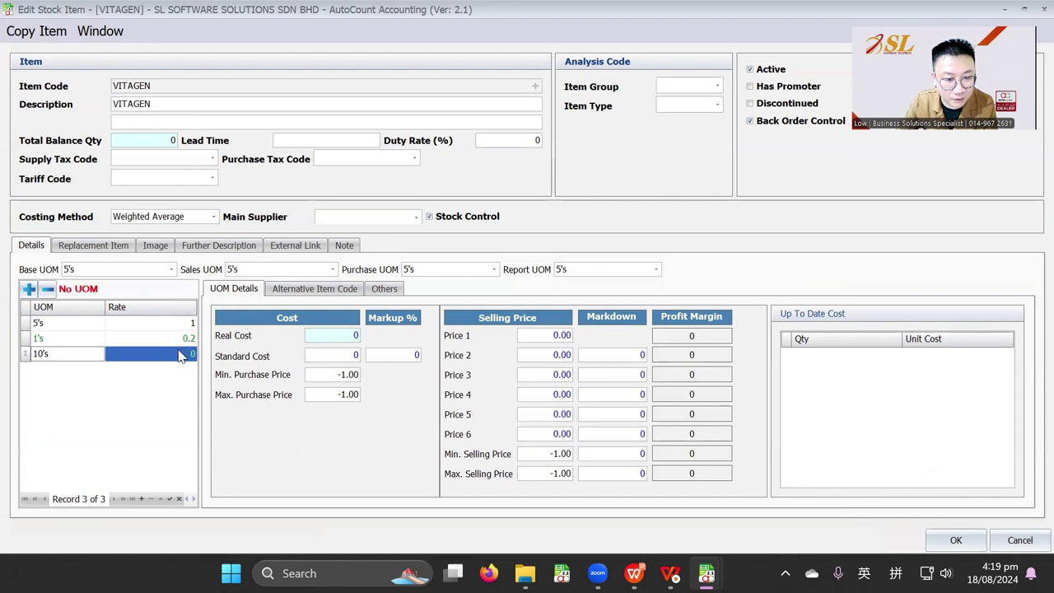
{"action": "type", "text": "2"}
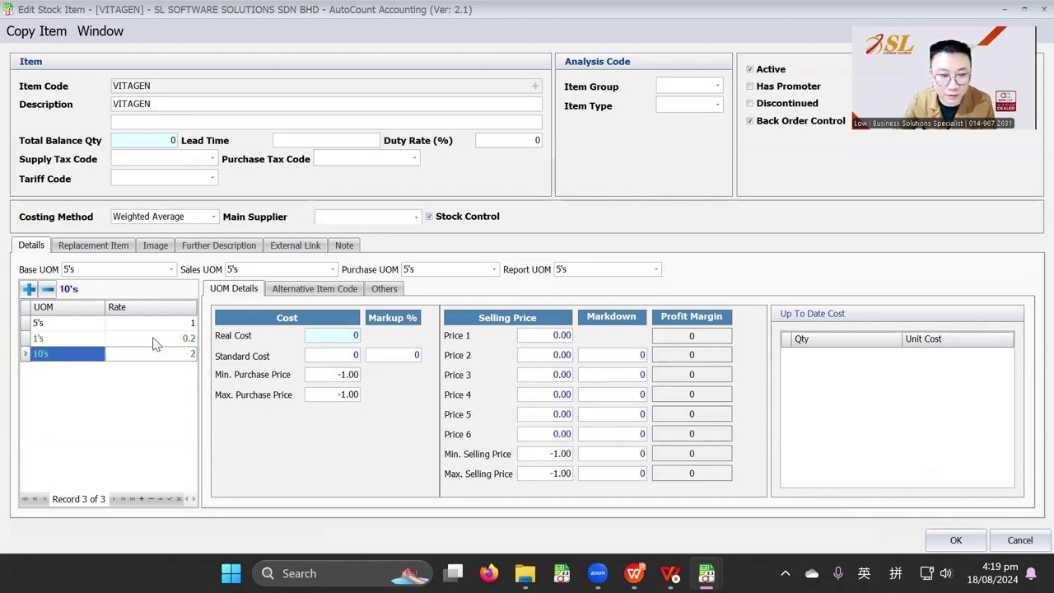
{"action": "key", "text": "Up"}
{"action": "key", "text": "Up"}
{"action": "key", "text": "Down"}
{"action": "key", "text": "Down"}
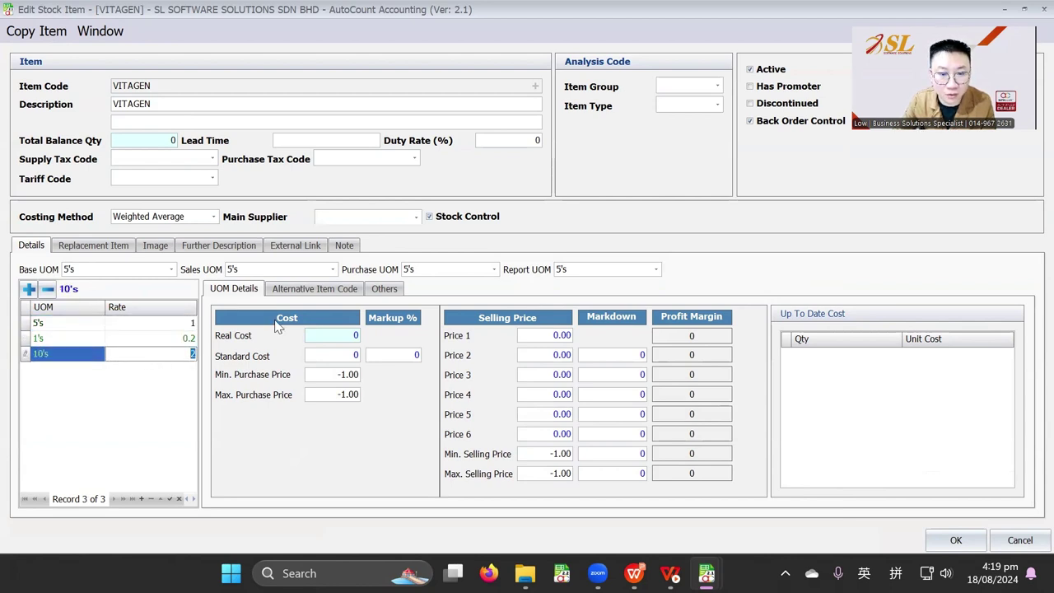
Set the sales unit of measure of the VITAGEN item to 1's and save the stock item.
{"action": "left_click", "coordinate": [155, 323]}
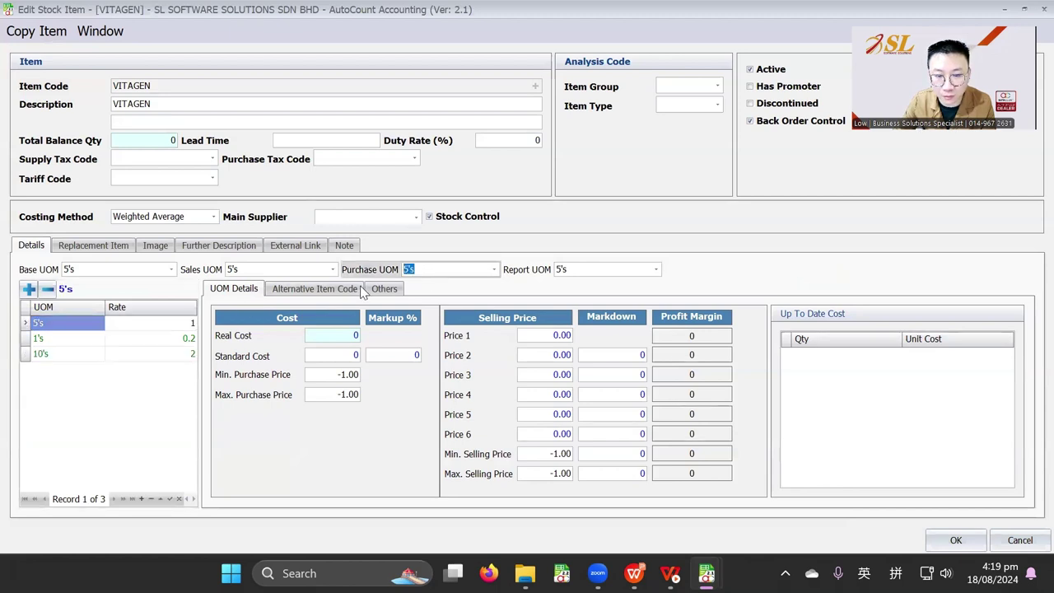
{"action": "left_click", "coordinate": [331, 270]}
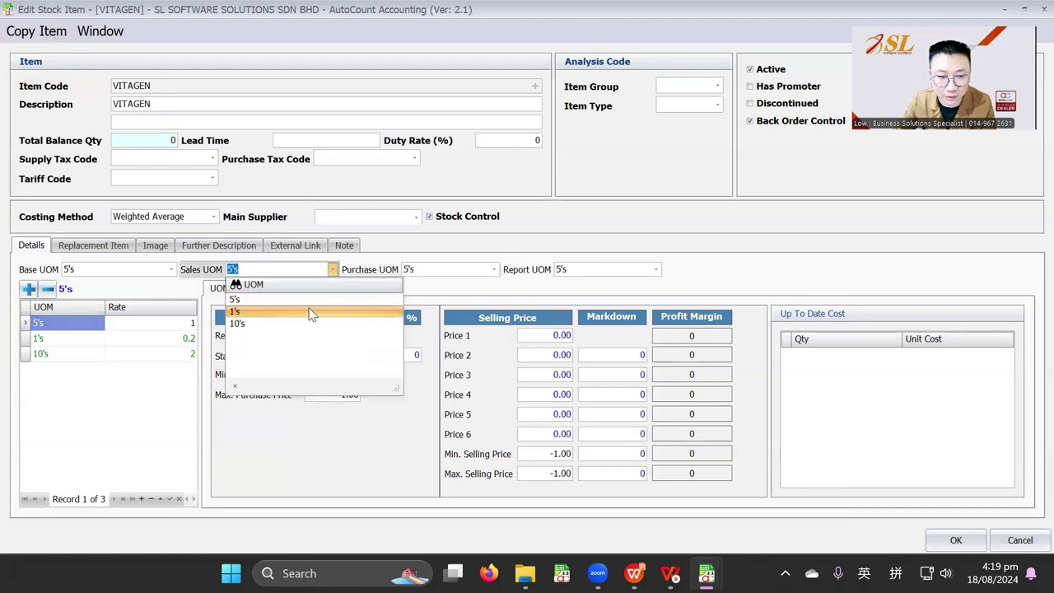
{"action": "left_click", "coordinate": [310, 312]}
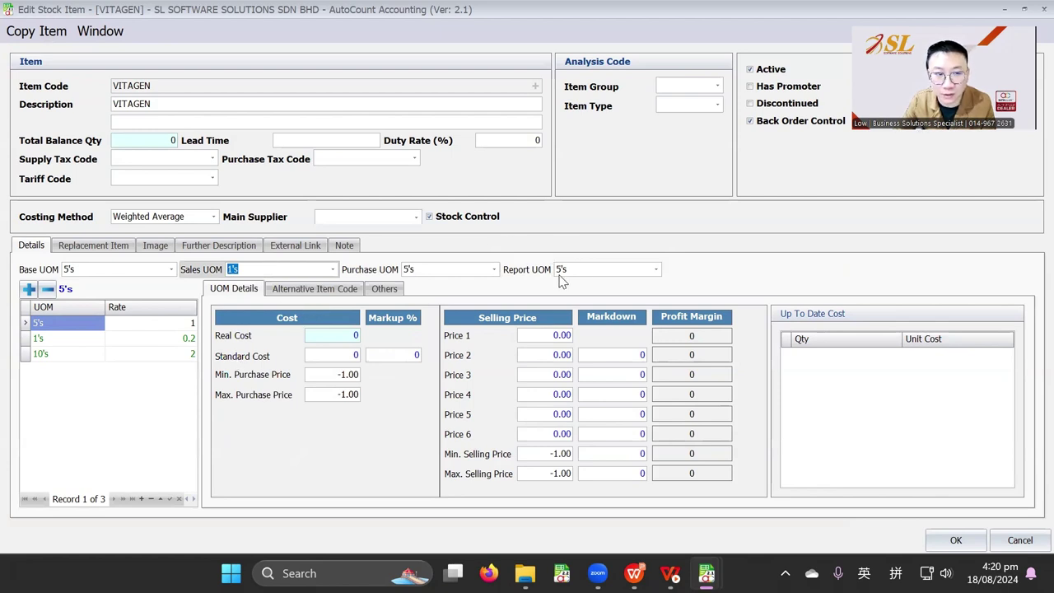
{"action": "left_click", "coordinate": [100, 272]}
{"action": "left_click", "coordinate": [168, 324]}
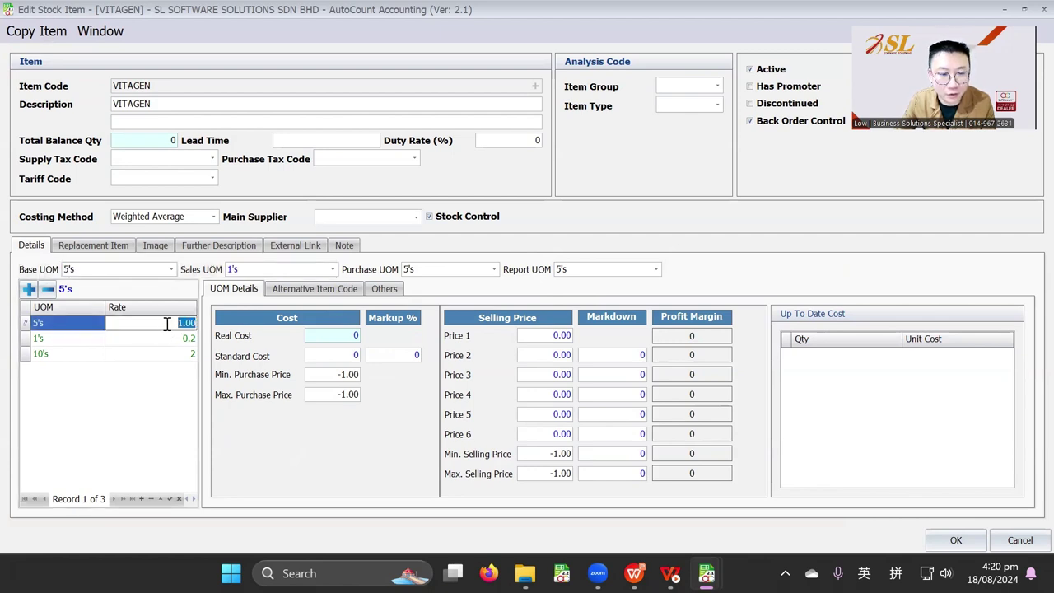
{"action": "left_click", "coordinate": [148, 338]}
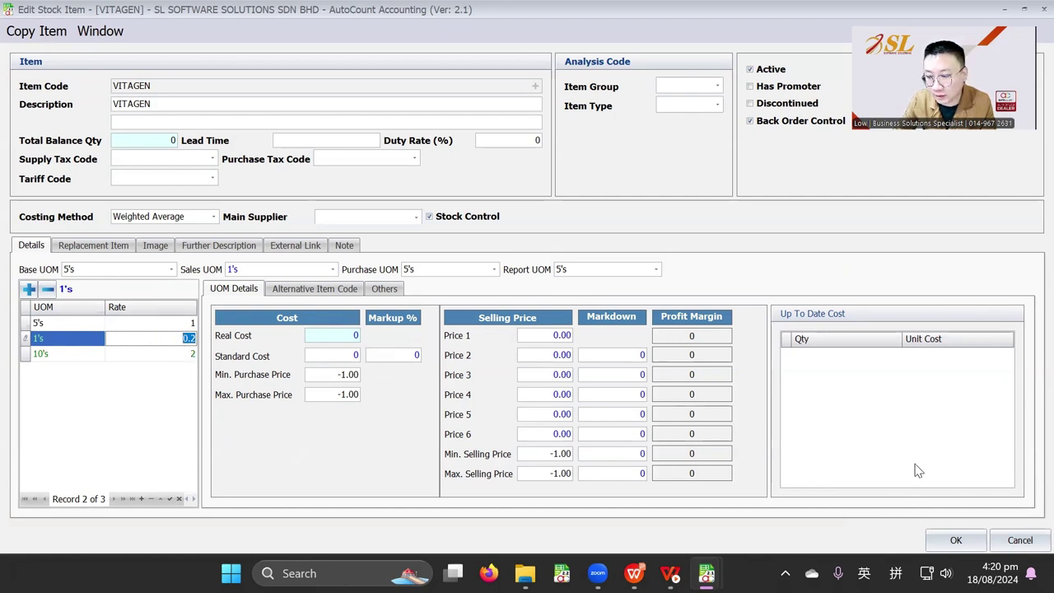
{"action": "left_click", "coordinate": [955, 540]}
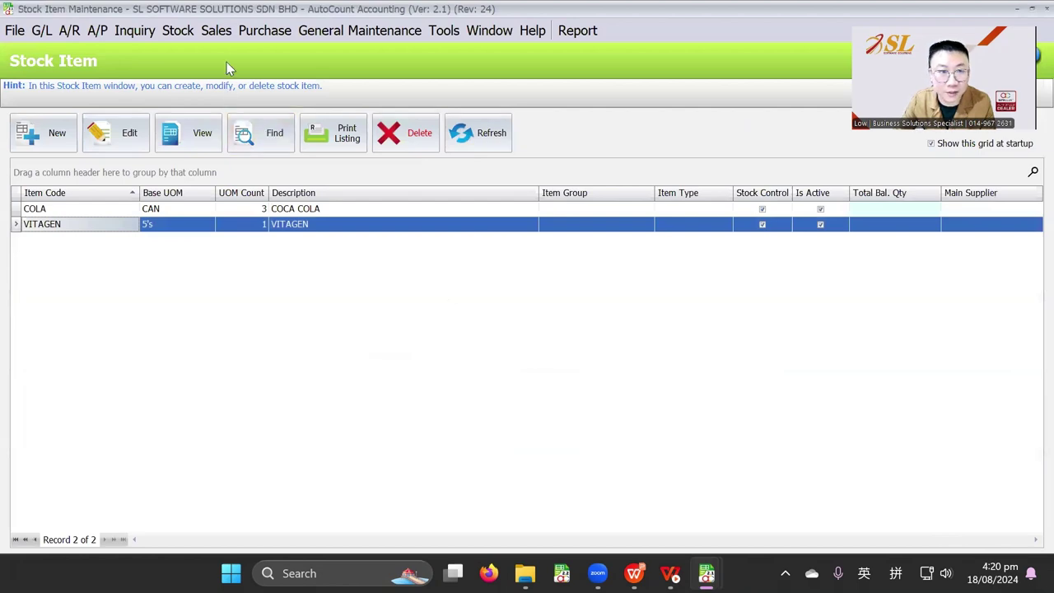
Create a new sales invoice and add a detail line for the VITAGEN item.
{"action": "left_click", "coordinate": [215, 30]}
{"action": "left_click", "coordinate": [247, 114]}
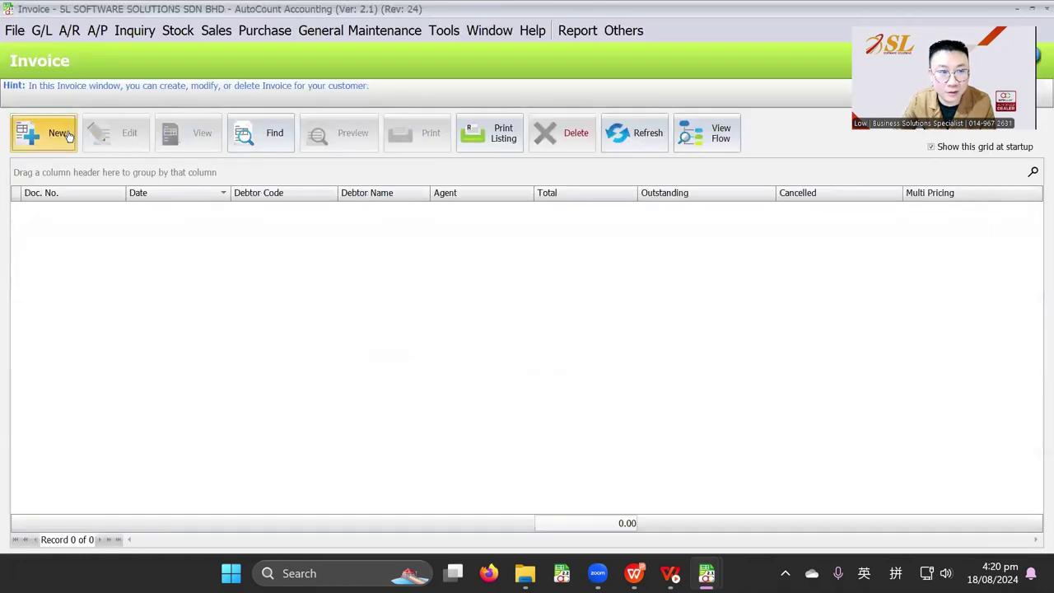
{"action": "left_click", "coordinate": [70, 134]}
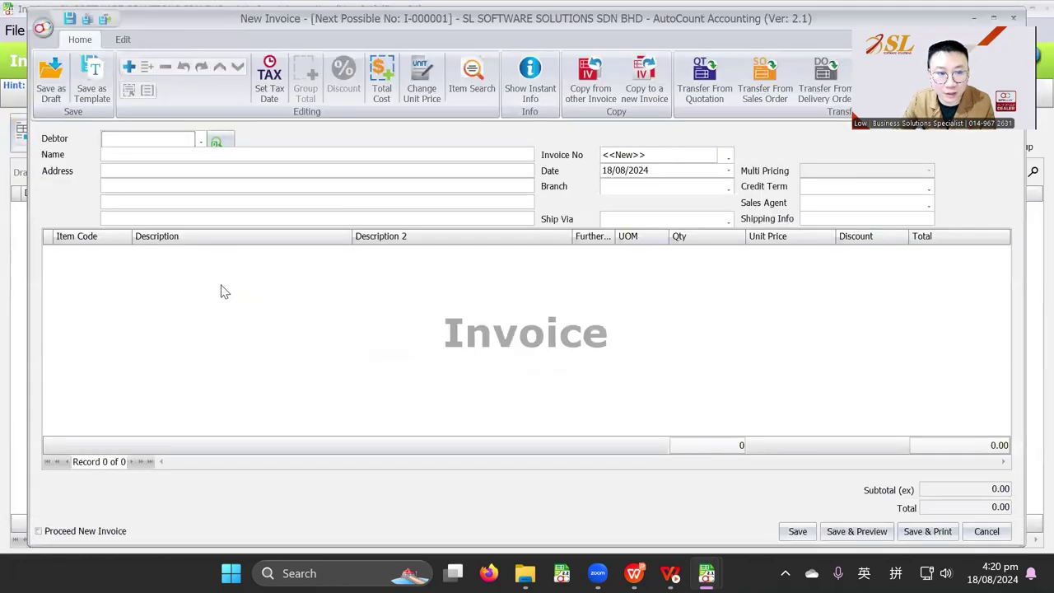
{"action": "right_click", "coordinate": [219, 289]}
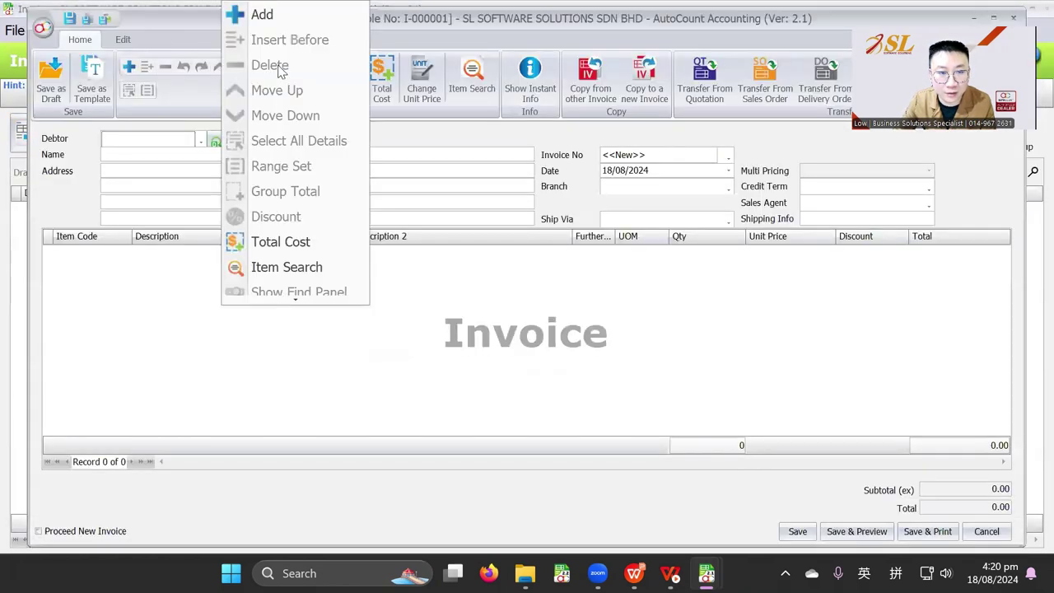
{"action": "left_click", "coordinate": [262, 14]}
{"action": "left_click", "coordinate": [125, 251]}
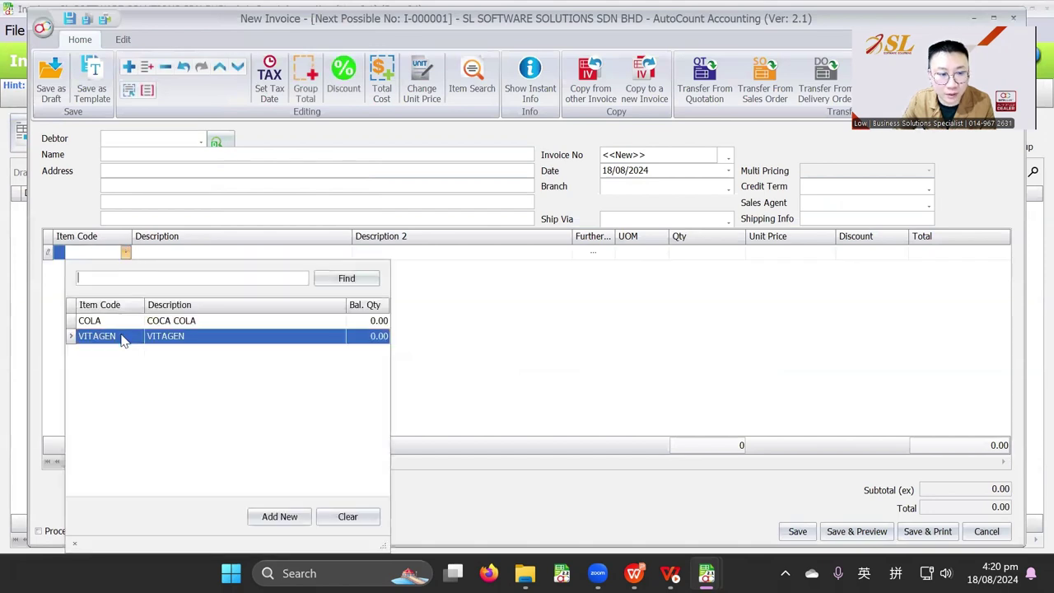
{"action": "left_click", "coordinate": [122, 340]}
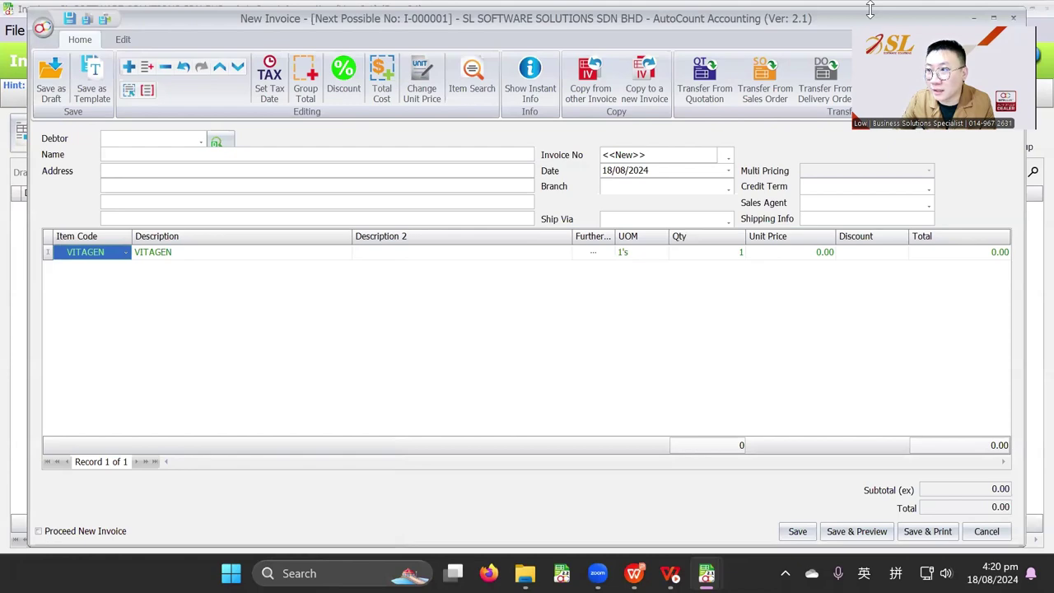
Discard the unsaved sales invoice and create a new purchase invoice with a detail line for the VITAGEN item.
{"action": "left_click", "coordinate": [1013, 16]}
{"action": "left_click", "coordinate": [544, 304]}
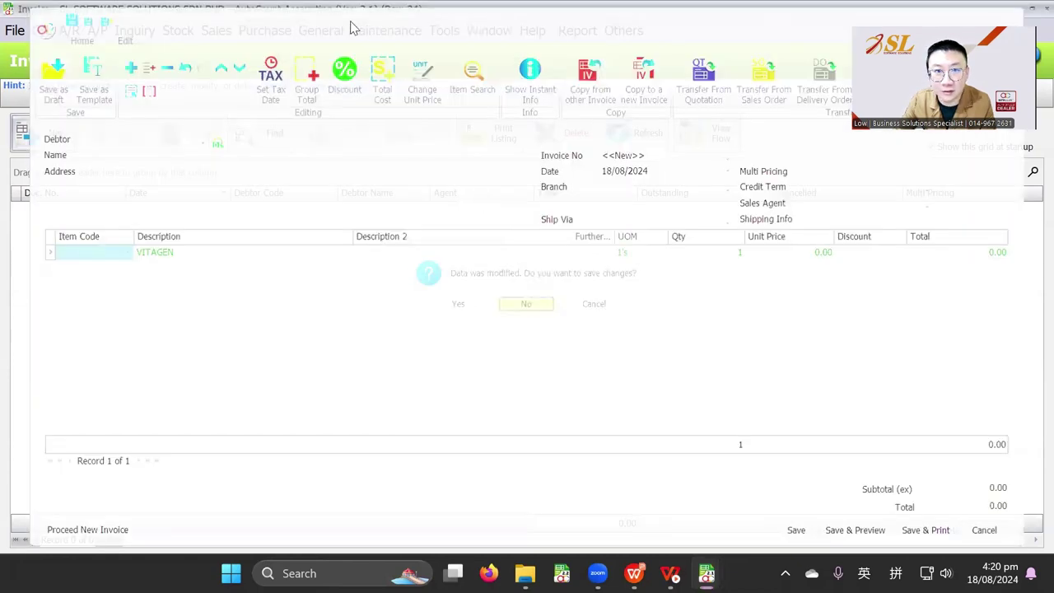
{"action": "left_click", "coordinate": [265, 30]}
{"action": "left_click", "coordinate": [309, 136]}
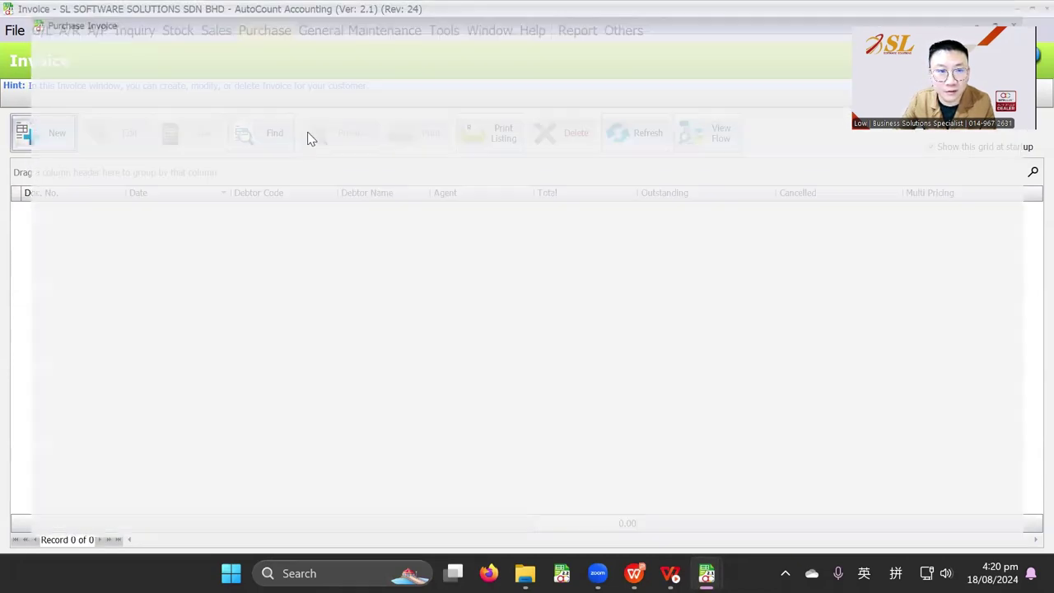
{"action": "left_click", "coordinate": [48, 134]}
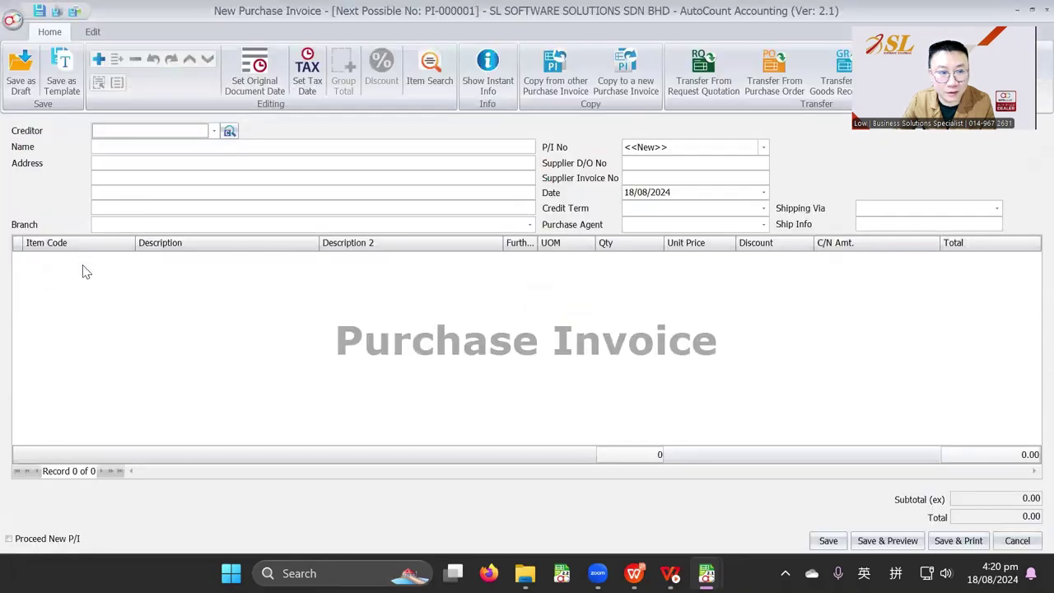
{"action": "right_click", "coordinate": [82, 272]}
{"action": "left_click", "coordinate": [123, 278]}
{"action": "key", "text": "Escape"}
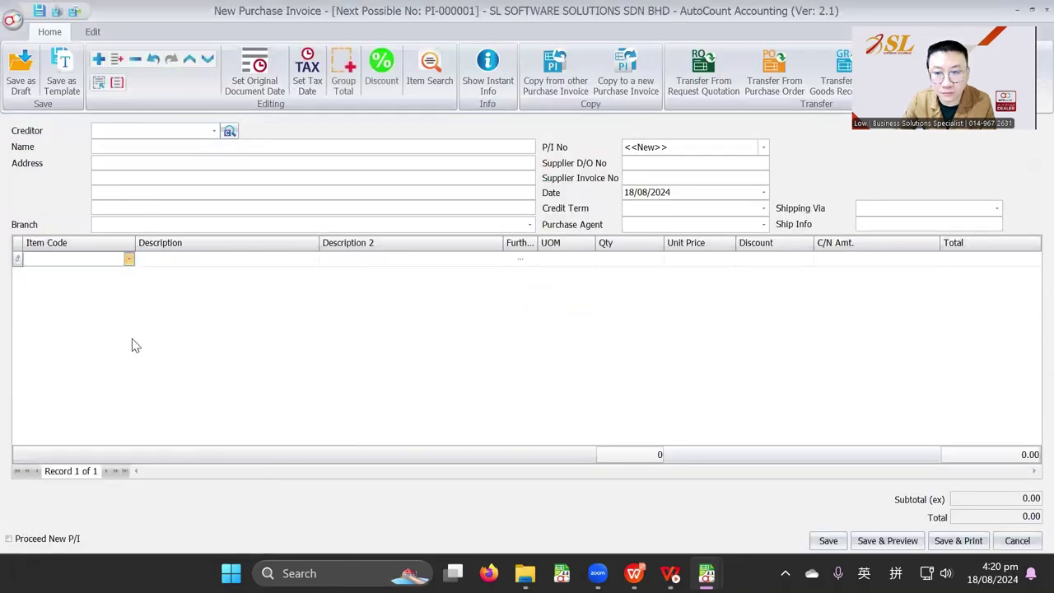
{"action": "type", "text": "VITAGEN"}
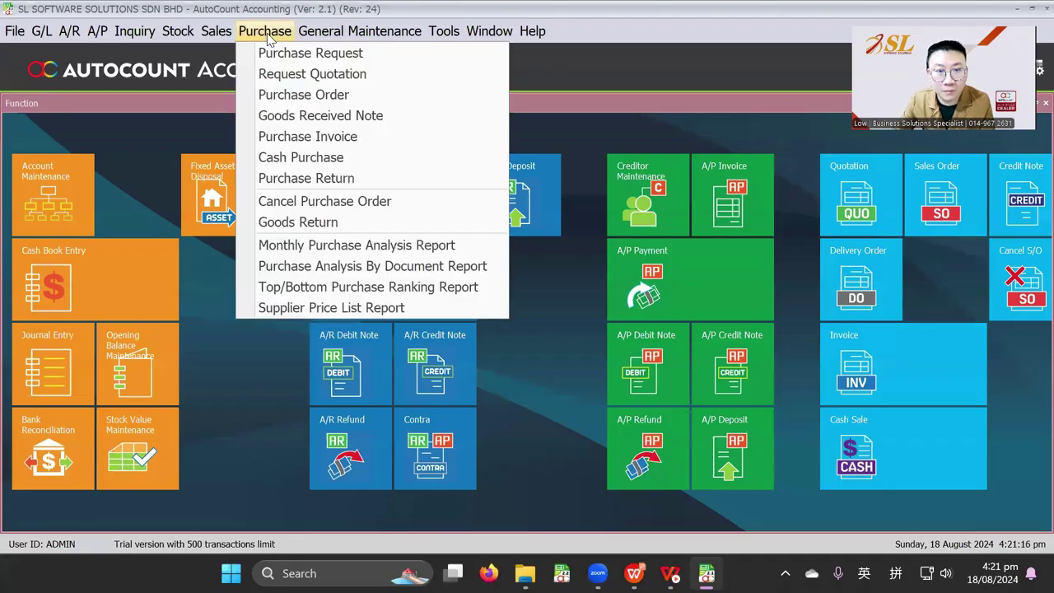
Create a new purchase invoice for creditor F&N MALAYSIA and add a detail line for the COLA item.
{"action": "left_click", "coordinate": [300, 144]}
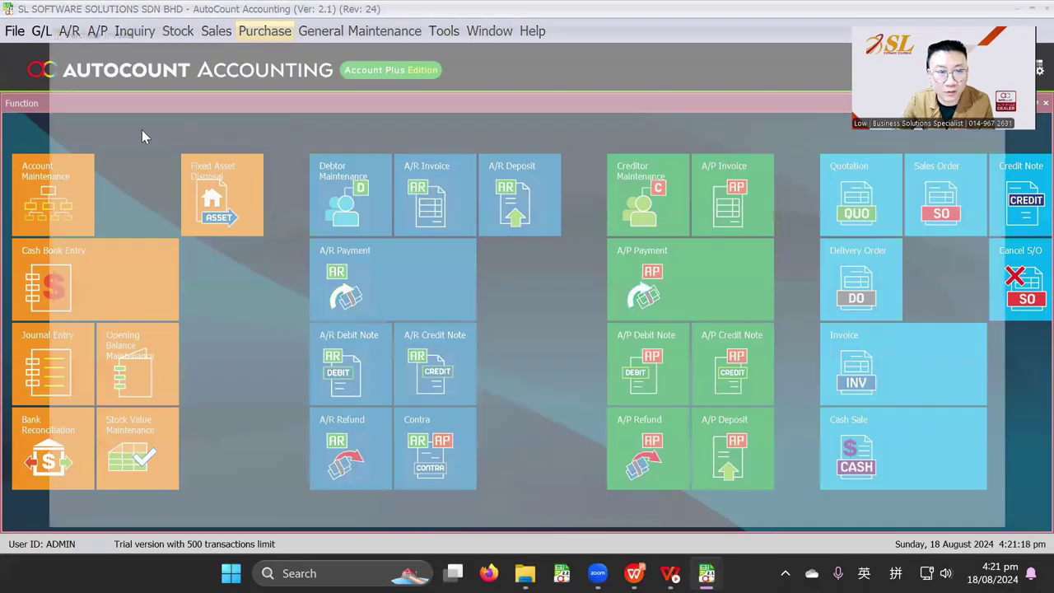
{"action": "left_click", "coordinate": [57, 136]}
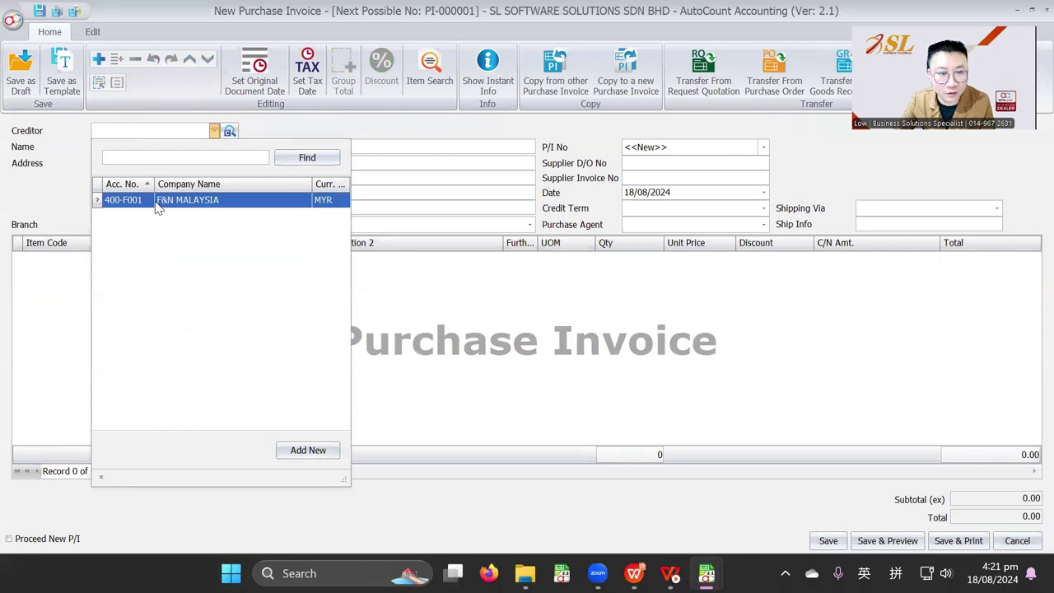
{"action": "left_click", "coordinate": [155, 200]}
{"action": "right_click", "coordinate": [145, 299]}
{"action": "left_click", "coordinate": [187, 33]}
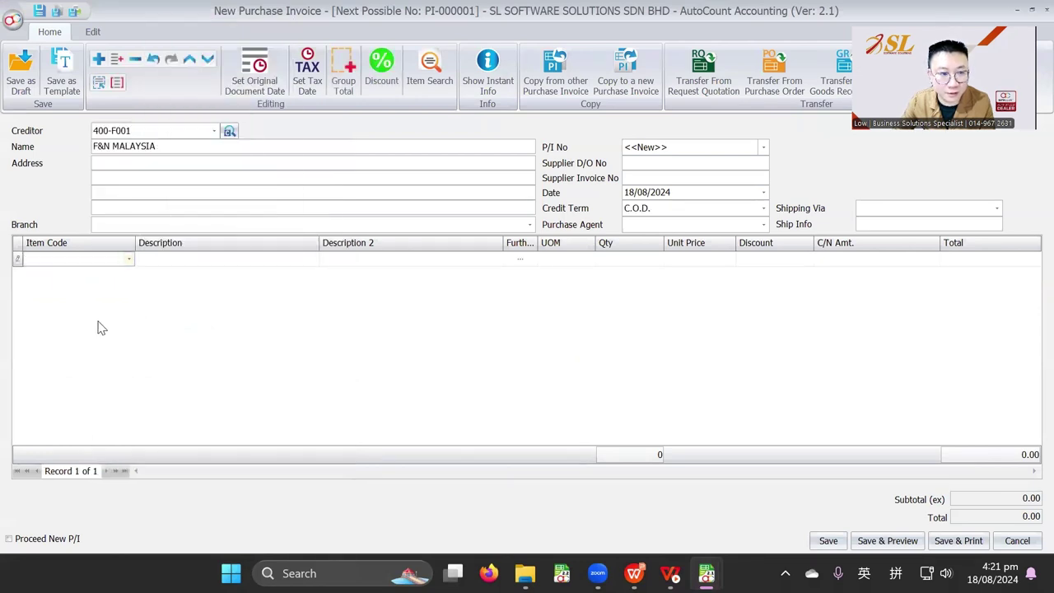
{"action": "left_click", "coordinate": [86, 260]}
{"action": "left_click", "coordinate": [105, 330]}
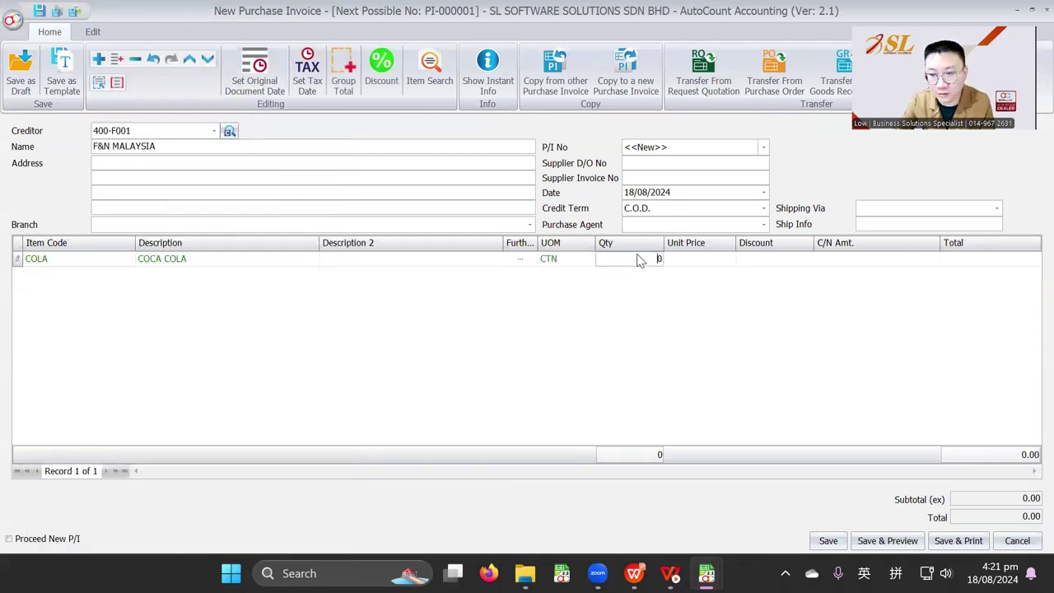
Set the COLA line to quantity 15 and unit price 15.00, and save the purchase invoice without a supplier D/O number.
{"action": "type", "text": "15"}
{"action": "key", "text": "Tab"}
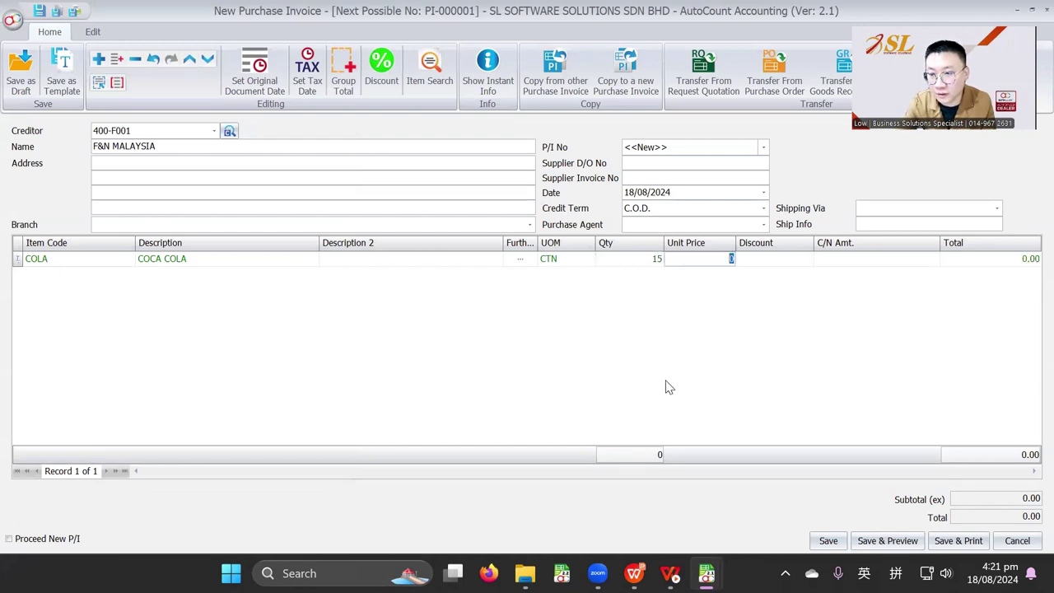
{"action": "type", "text": "14"}
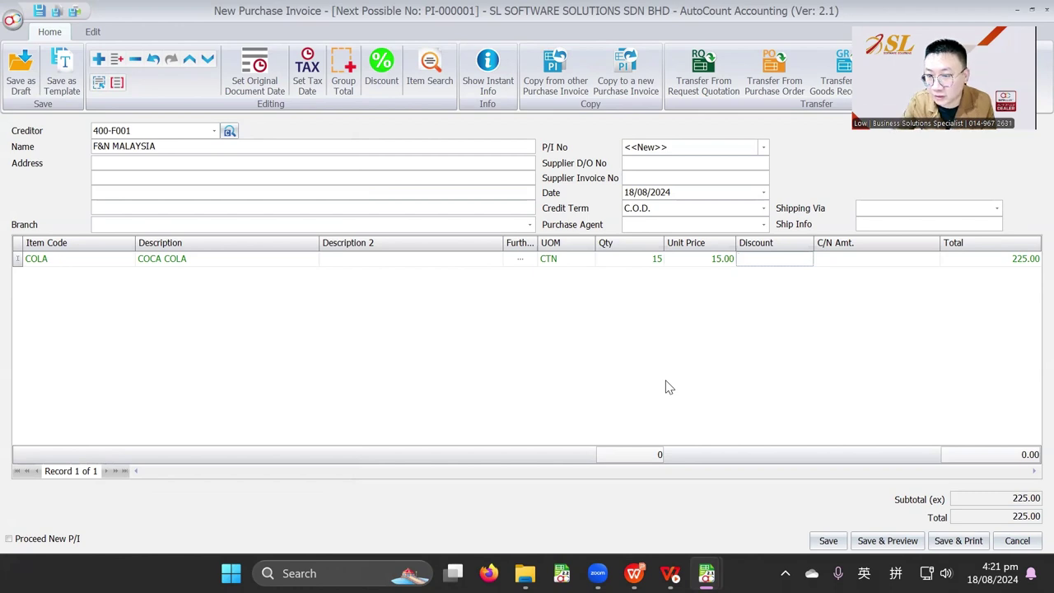
{"action": "left_click", "coordinate": [839, 545]}
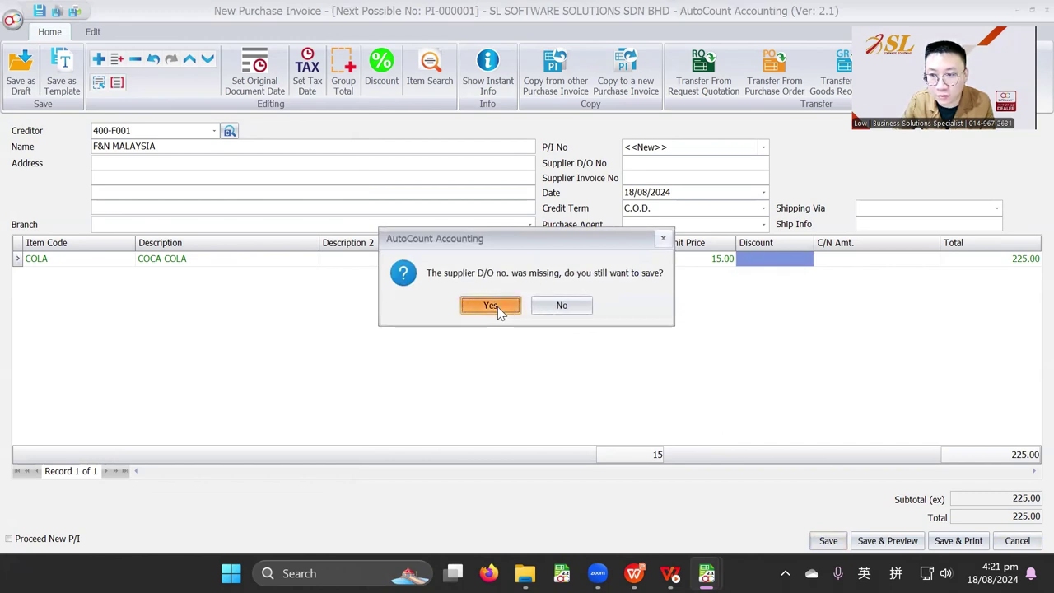
{"action": "left_click", "coordinate": [497, 306]}
{"action": "left_click", "coordinate": [491, 305]}
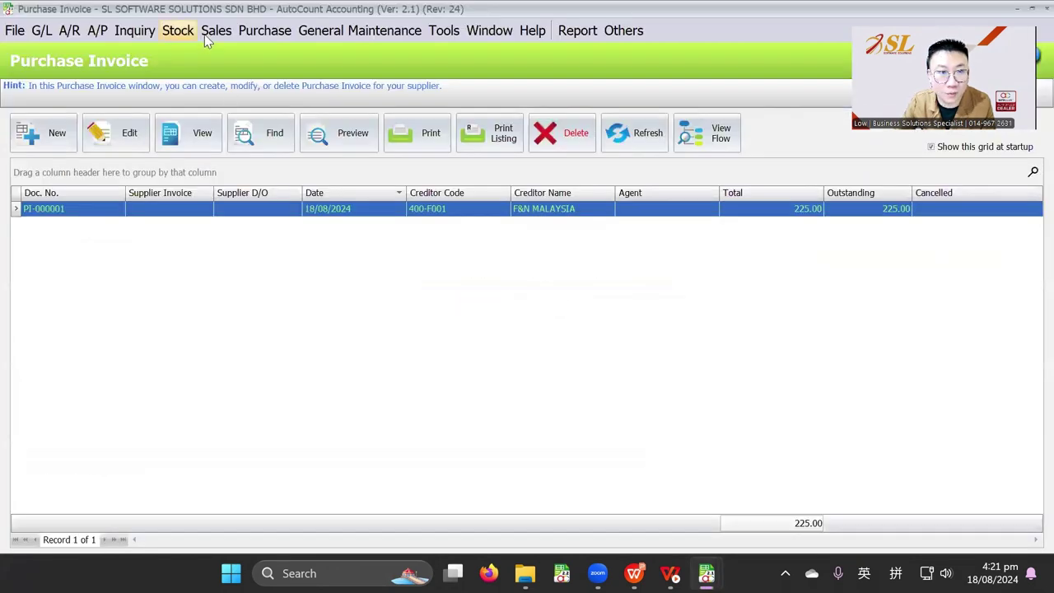
Create a new sales invoice for the existing debtor and add a detail line for the COLA item.
{"action": "left_click", "coordinate": [211, 35]}
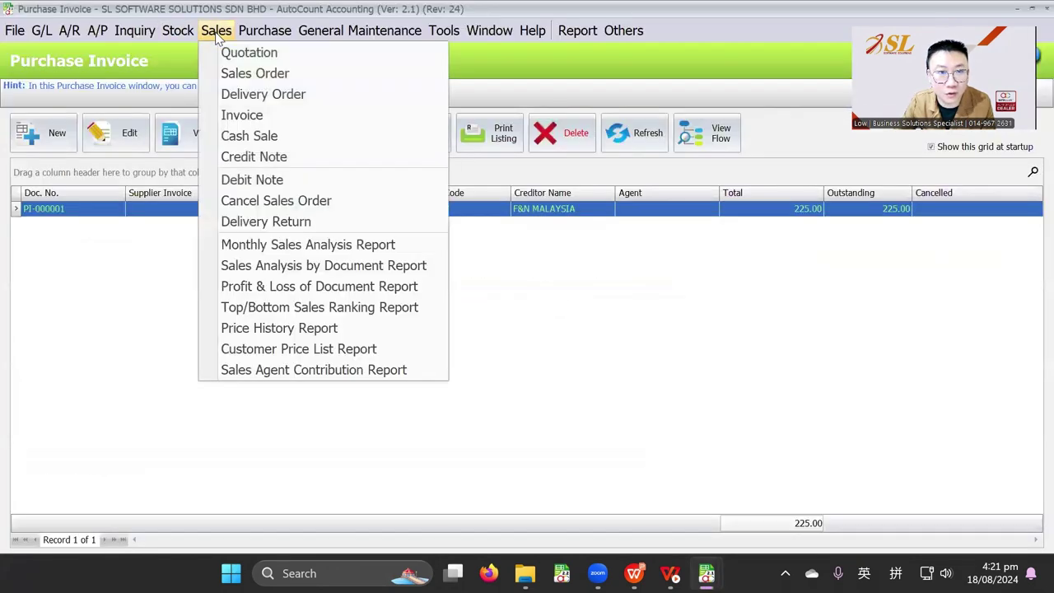
{"action": "left_click", "coordinate": [222, 113]}
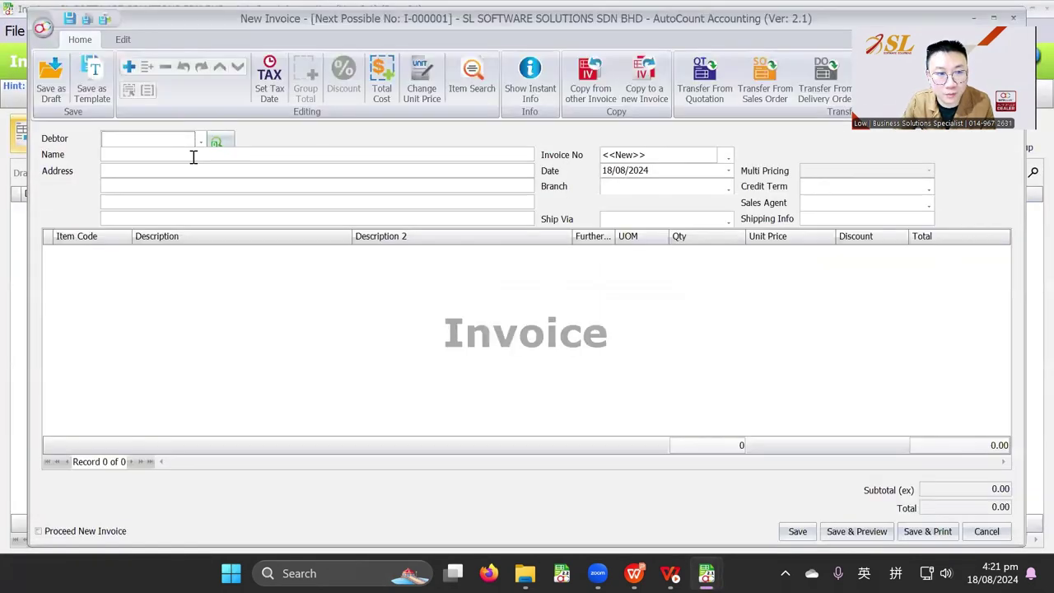
{"action": "left_click", "coordinate": [201, 142]}
{"action": "left_click", "coordinate": [192, 217]}
{"action": "right_click", "coordinate": [201, 282]}
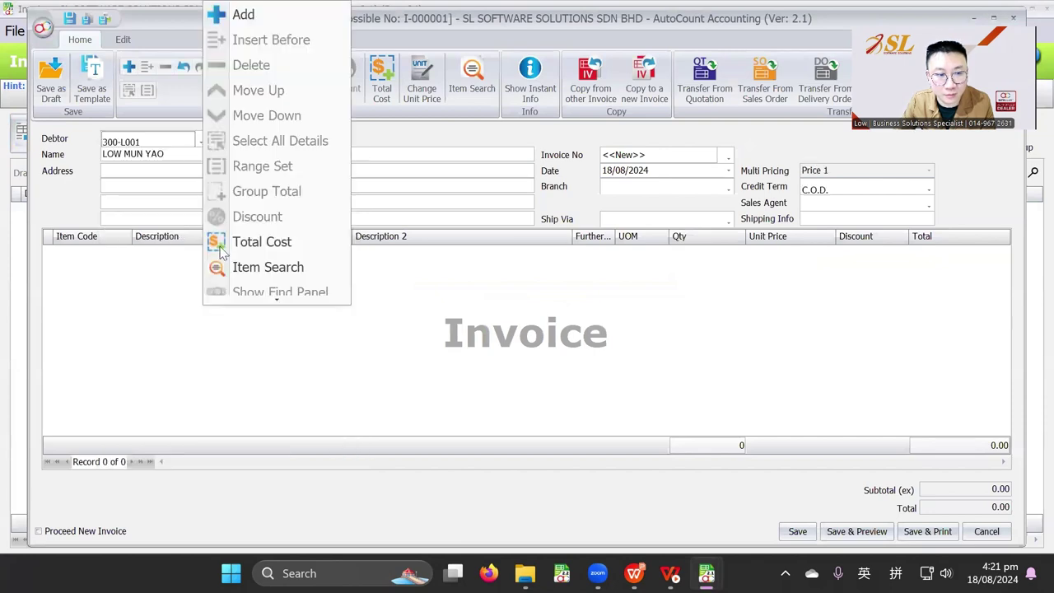
{"action": "left_click", "coordinate": [239, 14]}
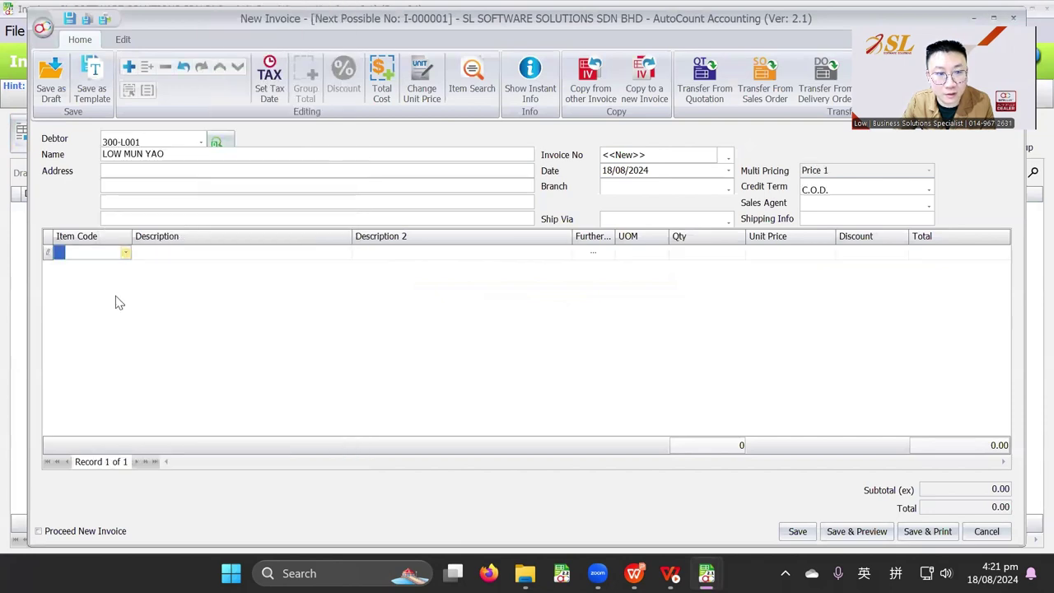
{"action": "left_click", "coordinate": [125, 252]}
{"action": "left_click", "coordinate": [150, 321]}
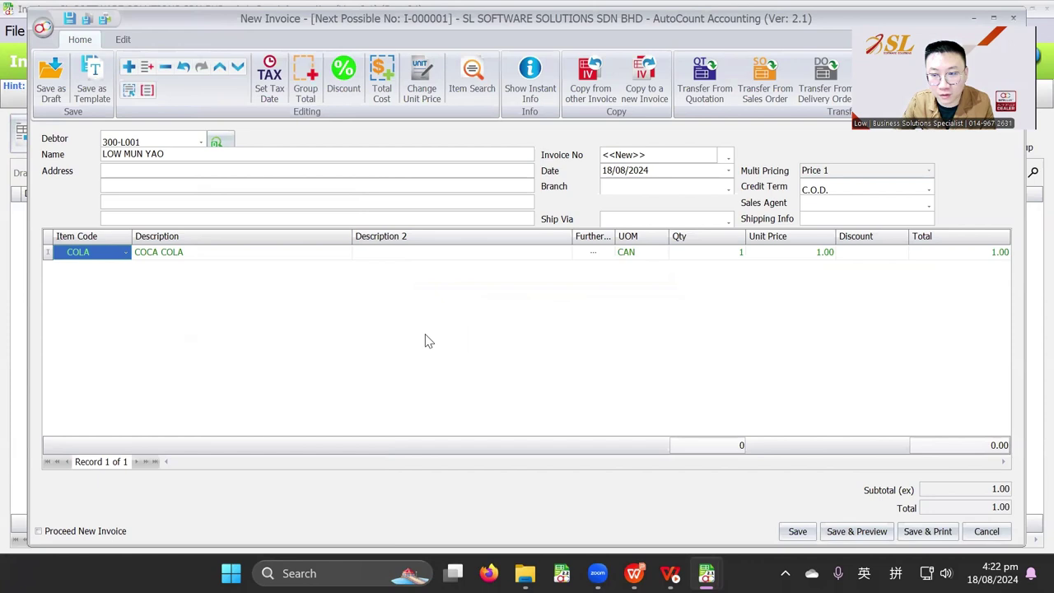
Set the COLA line's quantity to 6 and save the sales invoice.
{"action": "left_click", "coordinate": [729, 252]}
{"action": "left_click", "coordinate": [758, 252]}
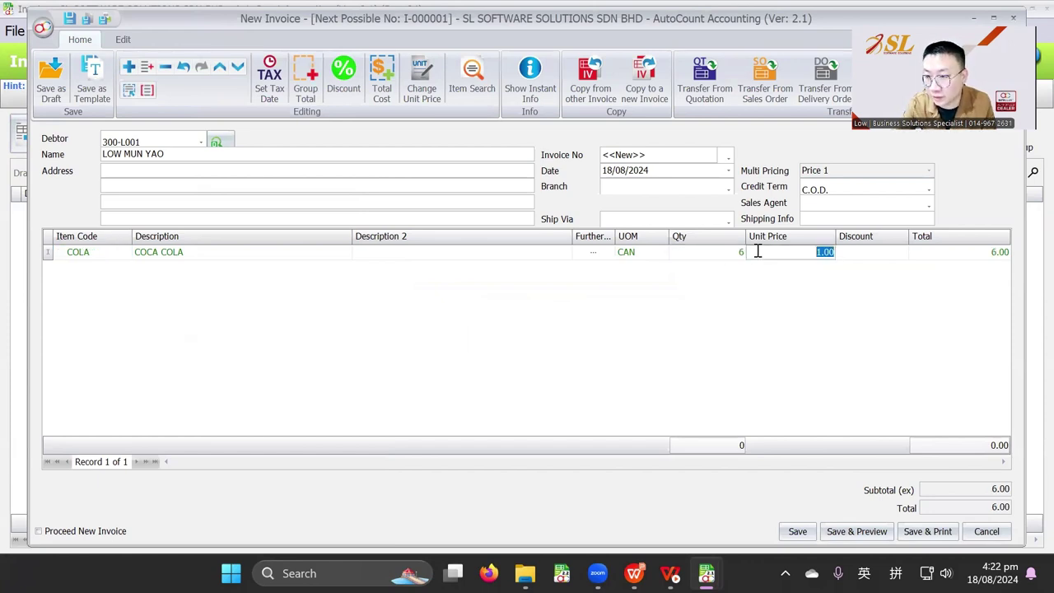
{"action": "left_click", "coordinate": [796, 531]}
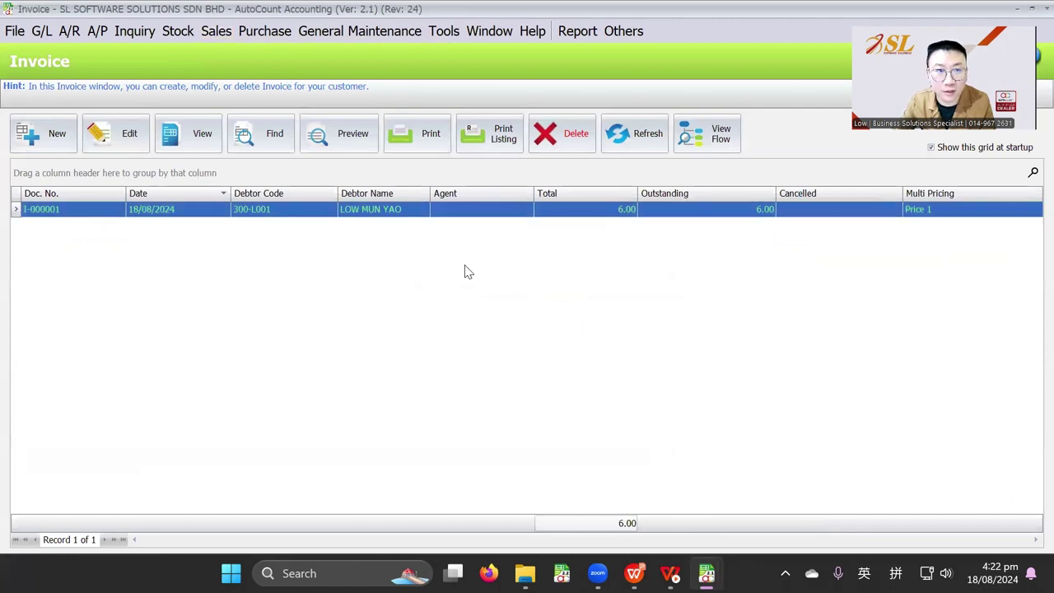
Run the Stock Balance Report inquiry for 18/08/2024 with no stock item filter.
{"action": "left_click", "coordinate": [186, 33]}
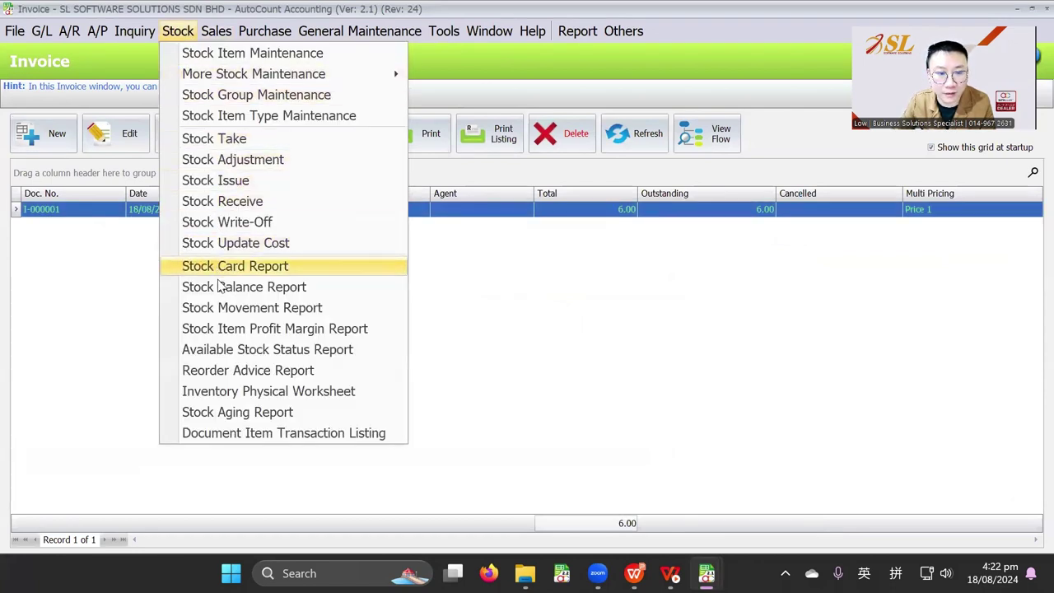
{"action": "left_click", "coordinate": [221, 287]}
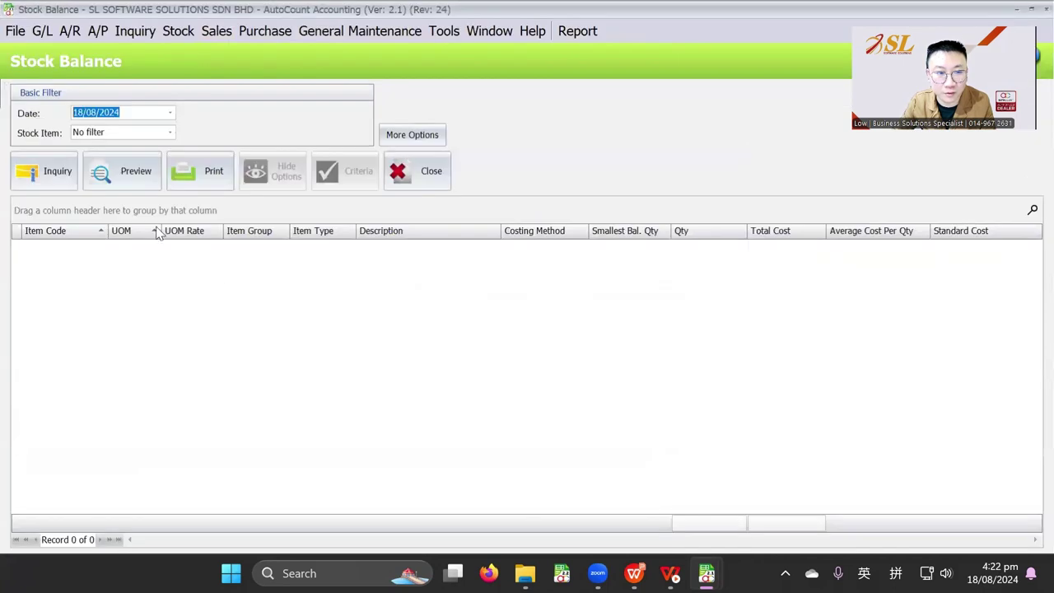
{"action": "left_click", "coordinate": [49, 180]}
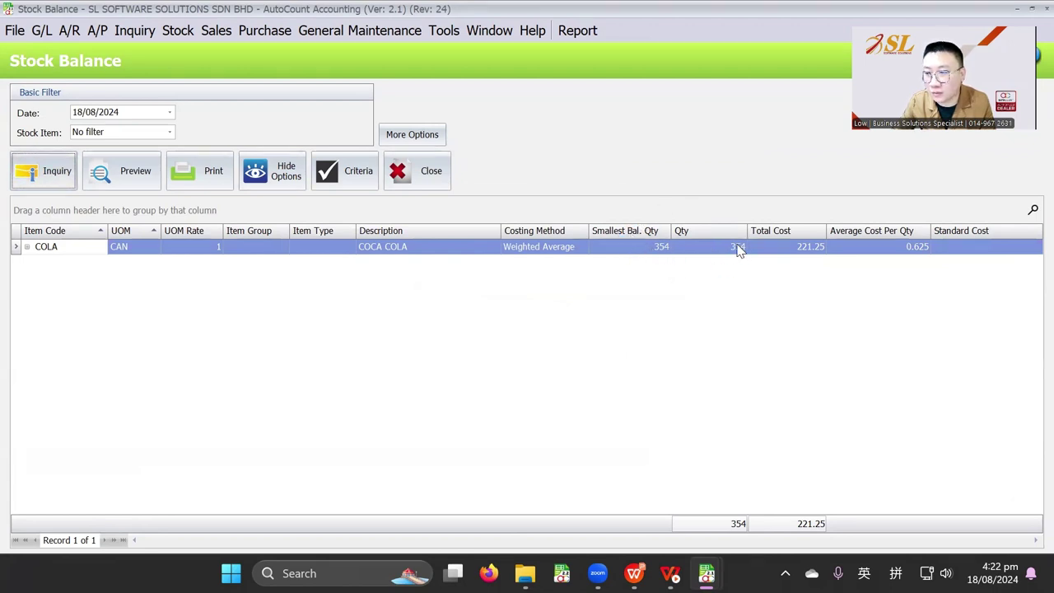
Set the stock balance report's UOM option to Show Default Report UOM and run the inquiry again.
{"action": "left_click", "coordinate": [435, 140]}
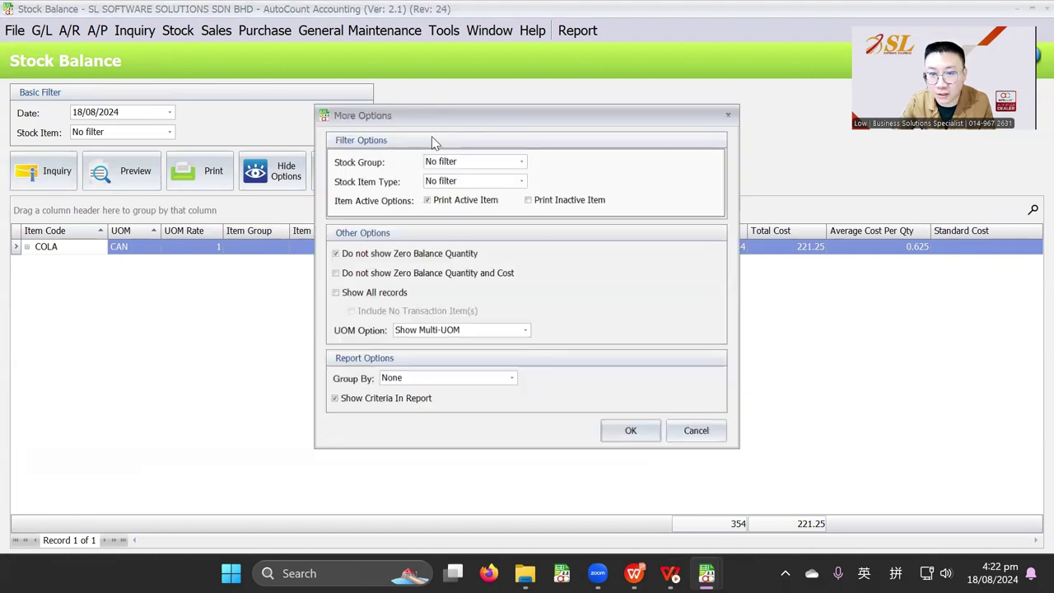
{"action": "left_click", "coordinate": [487, 332]}
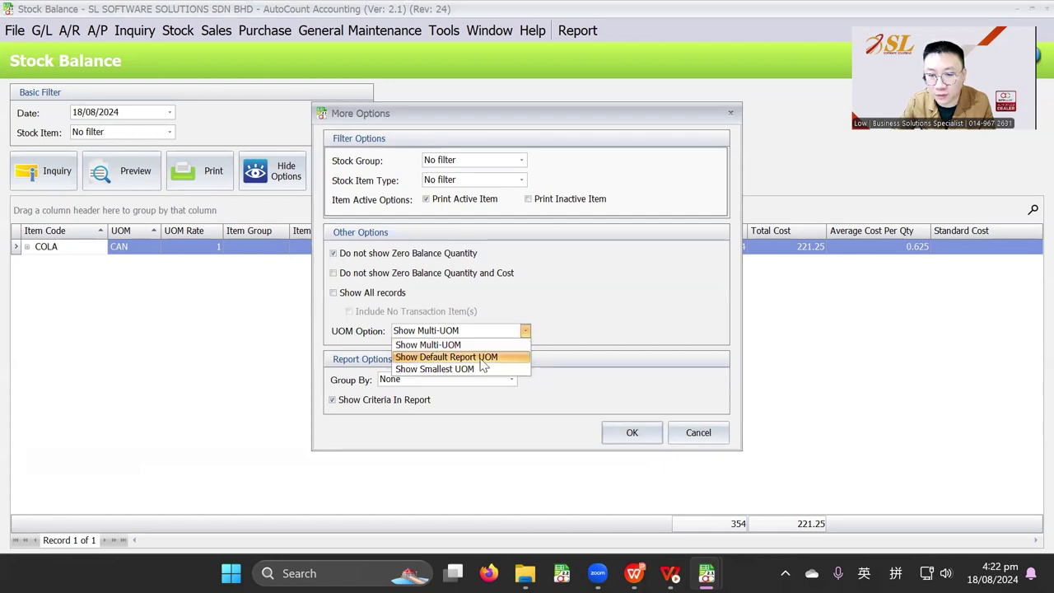
{"action": "left_click", "coordinate": [484, 360]}
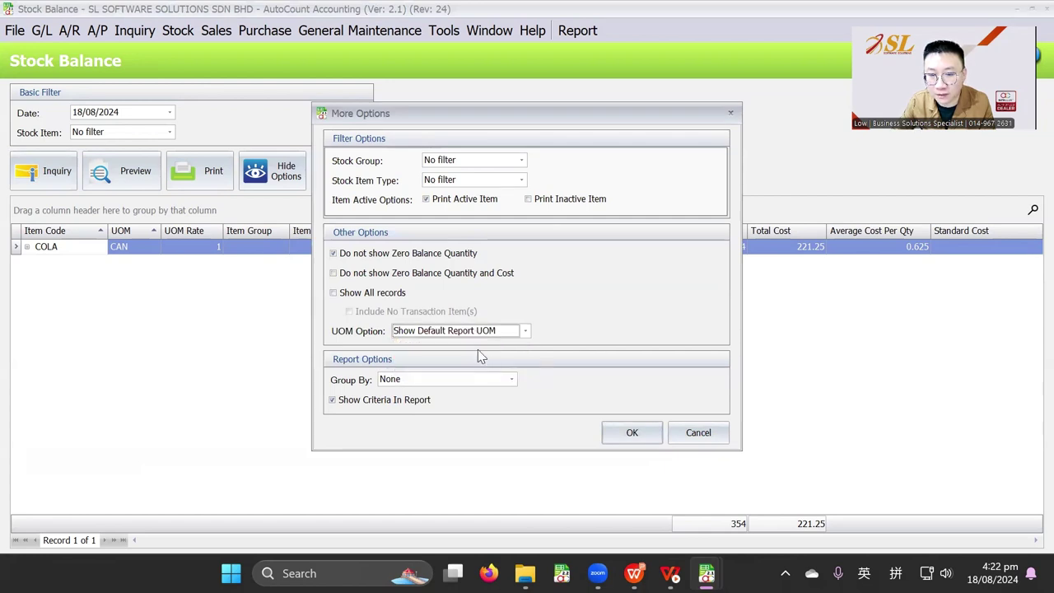
{"action": "left_click", "coordinate": [623, 435]}
{"action": "left_click", "coordinate": [49, 173]}
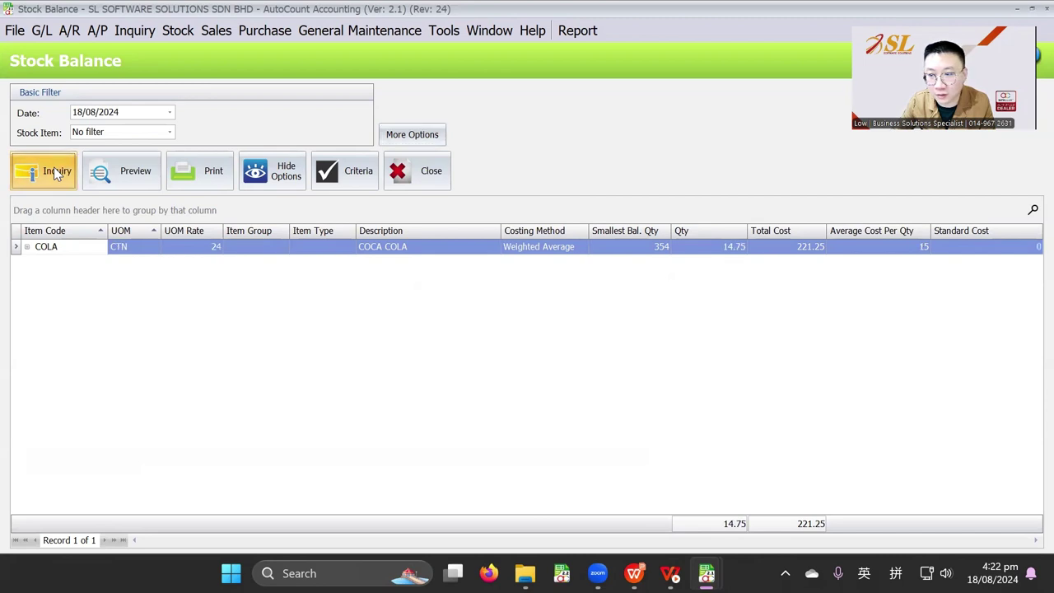